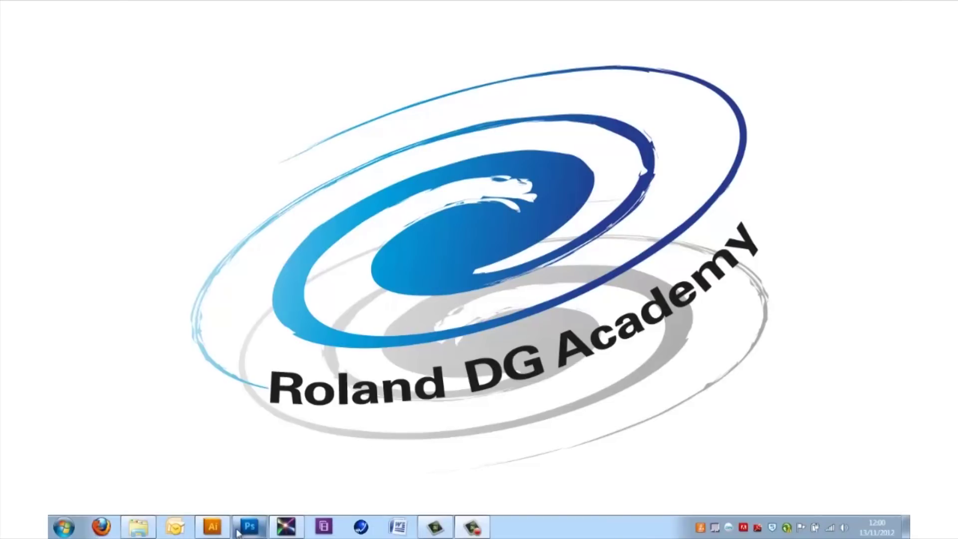
Step: Bring up the Illustrator document 02H82807.jpg with the face photo on its artboard
left_click(222, 528)
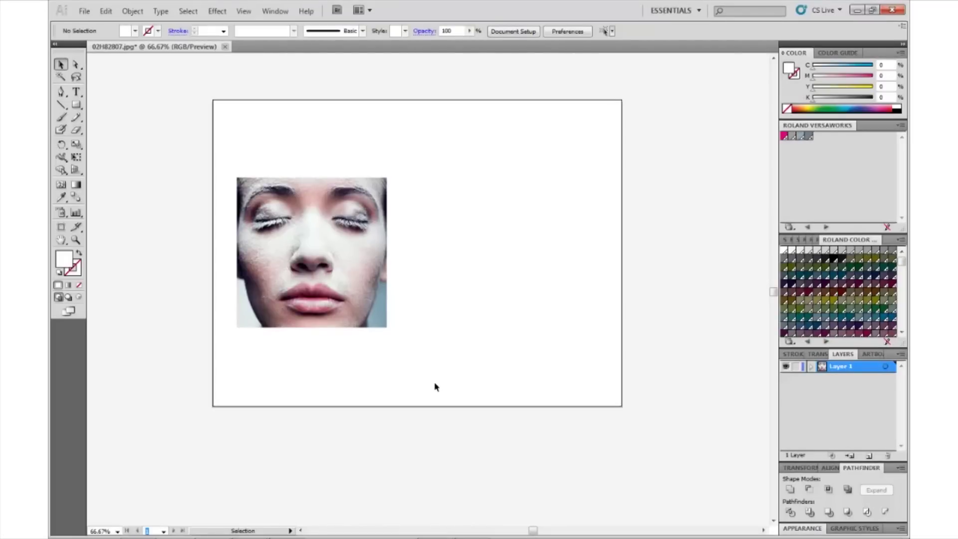
Step: Rasterize the selected face photo with the Grayscale colour model at High (300 ppi)
left_click(320, 220)
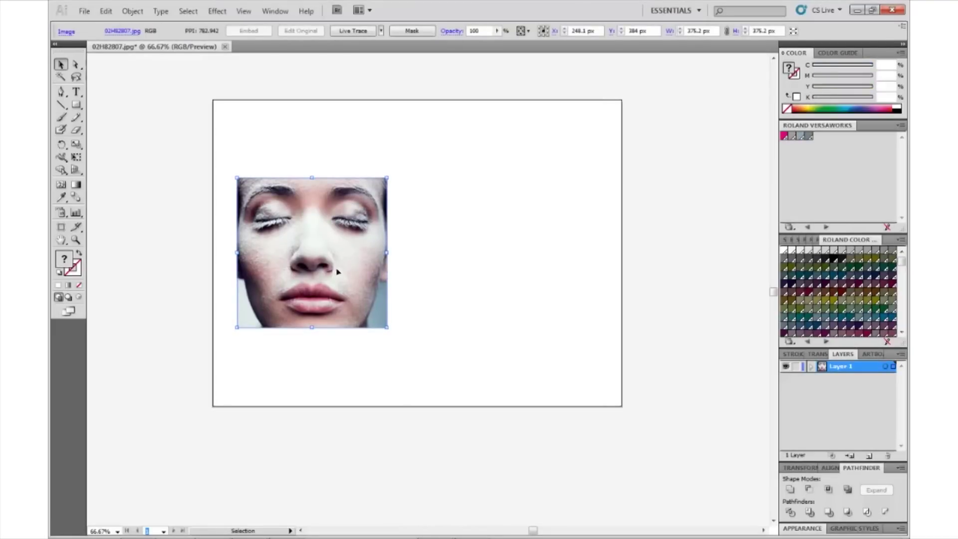
left_click(132, 11)
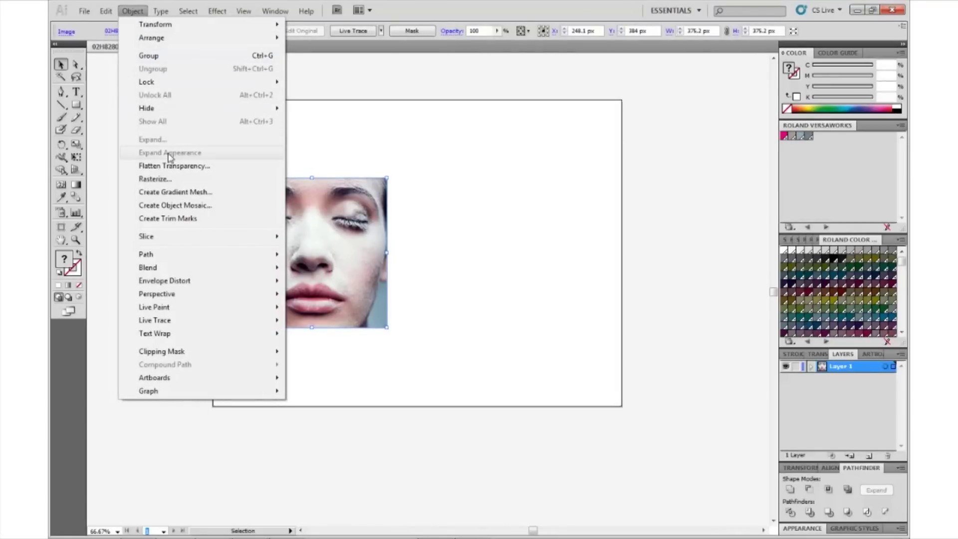
left_click(152, 178)
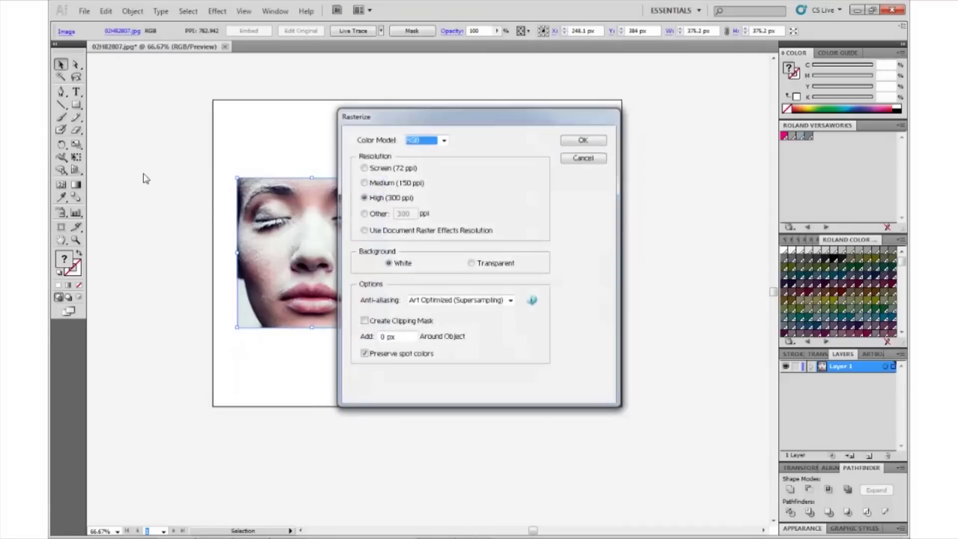
left_click_drag(422, 120, 391, 109)
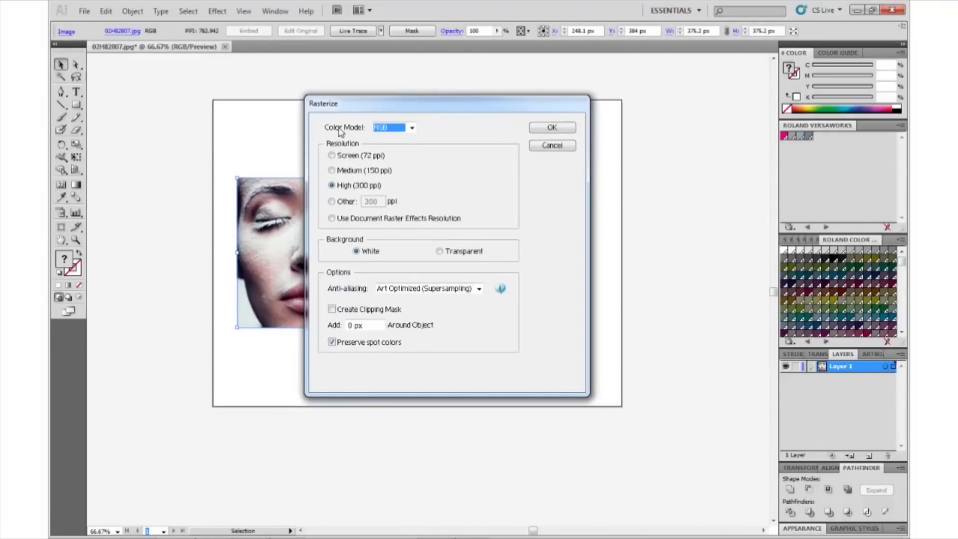
left_click(412, 128)
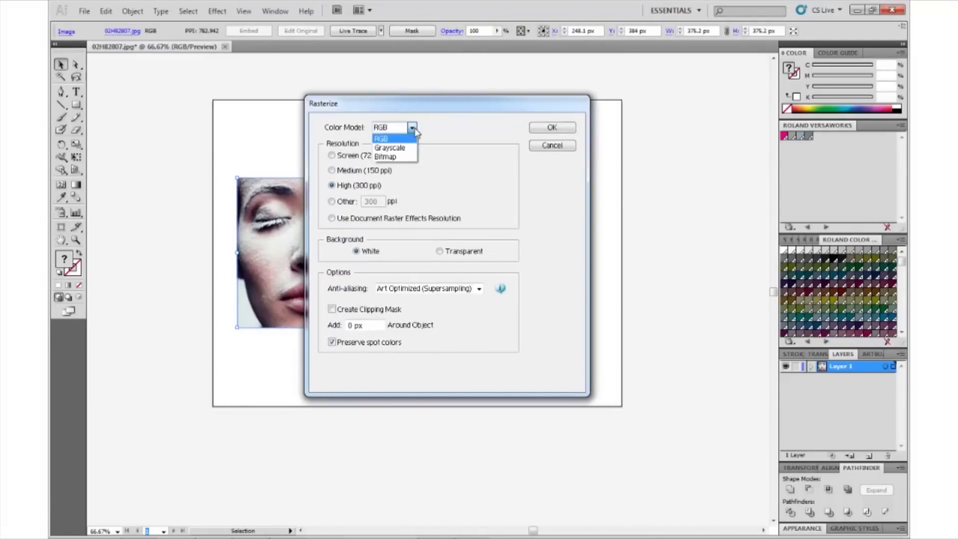
left_click(396, 149)
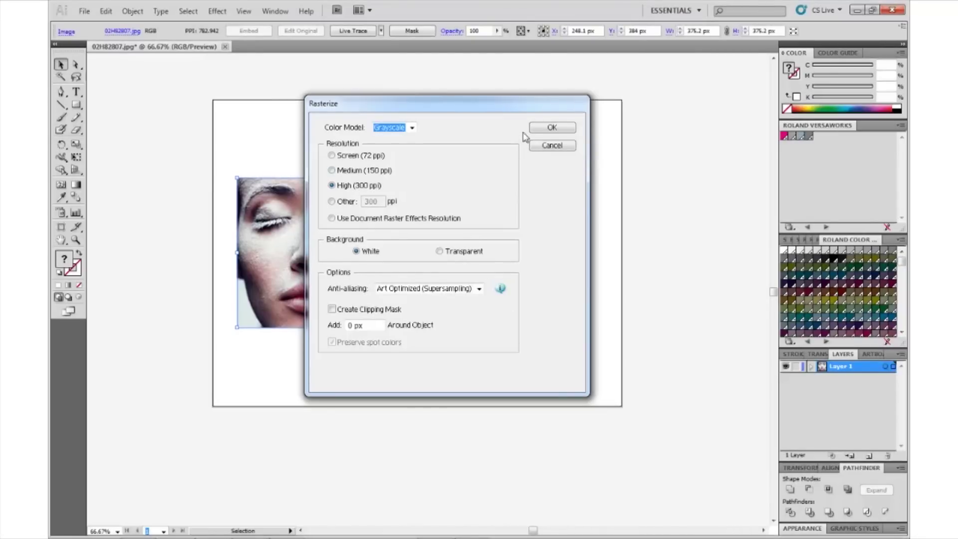
left_click(541, 131)
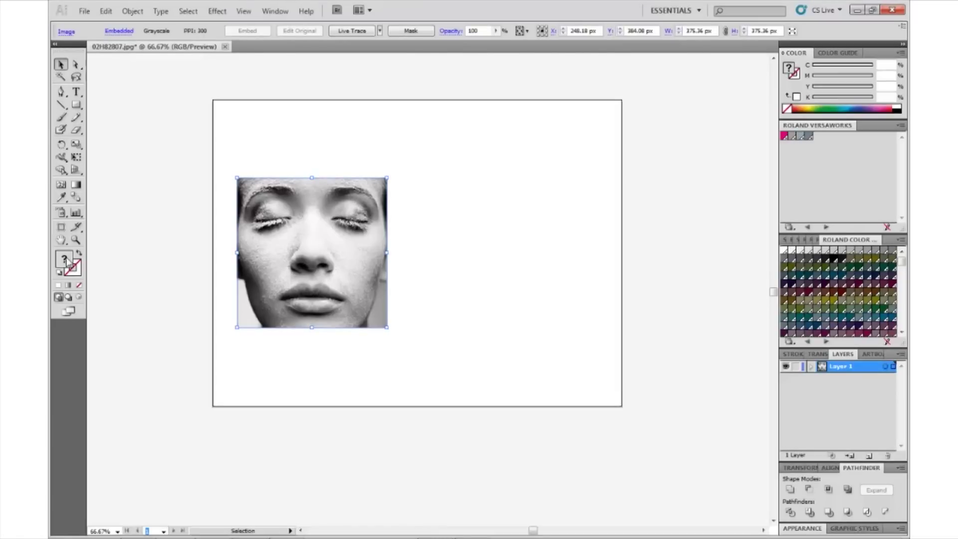
Step: Apply RDG_WHITE to the face, trying RDG_GLOSS and RDG_MetallicSilver before reapplying RDG_WHITE
left_click(76, 269)
left_click(793, 138)
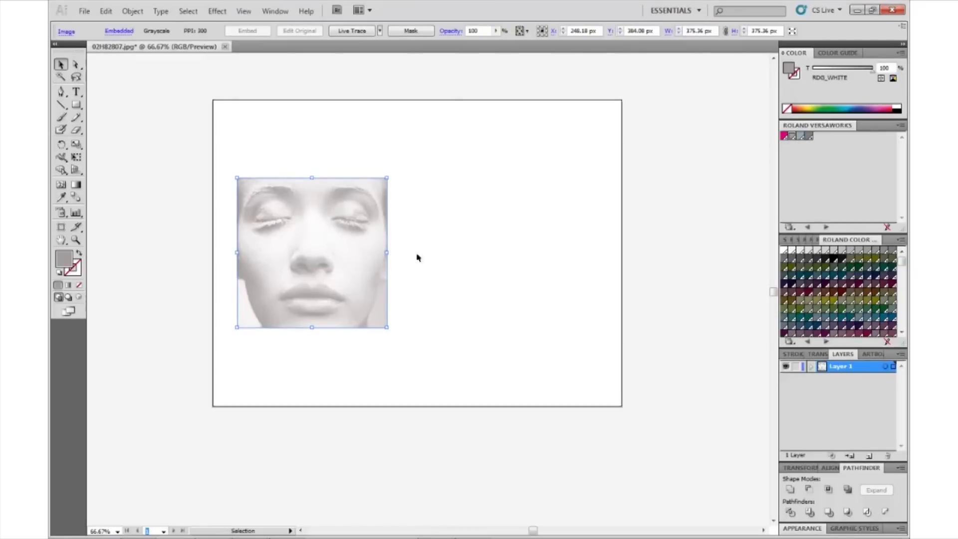
left_click(799, 138)
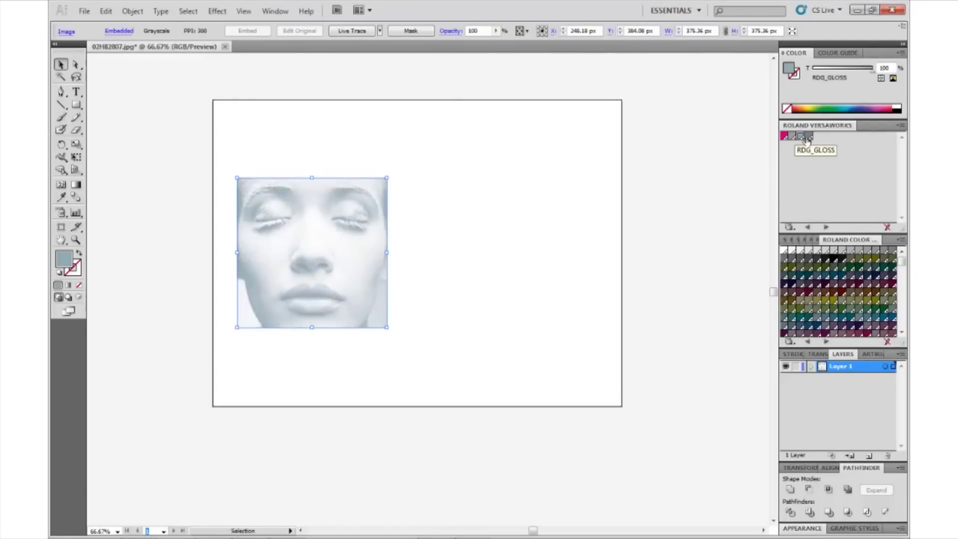
left_click(809, 138)
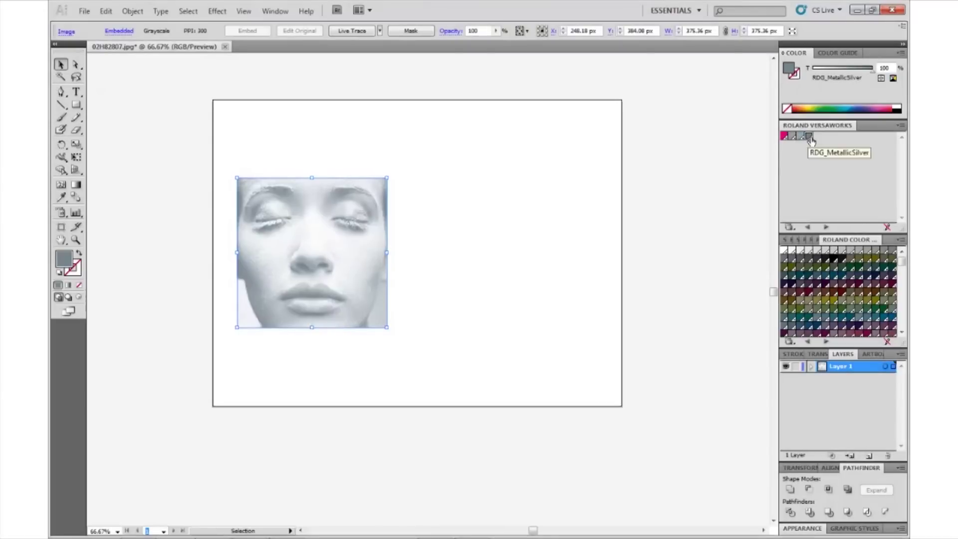
left_click(792, 139)
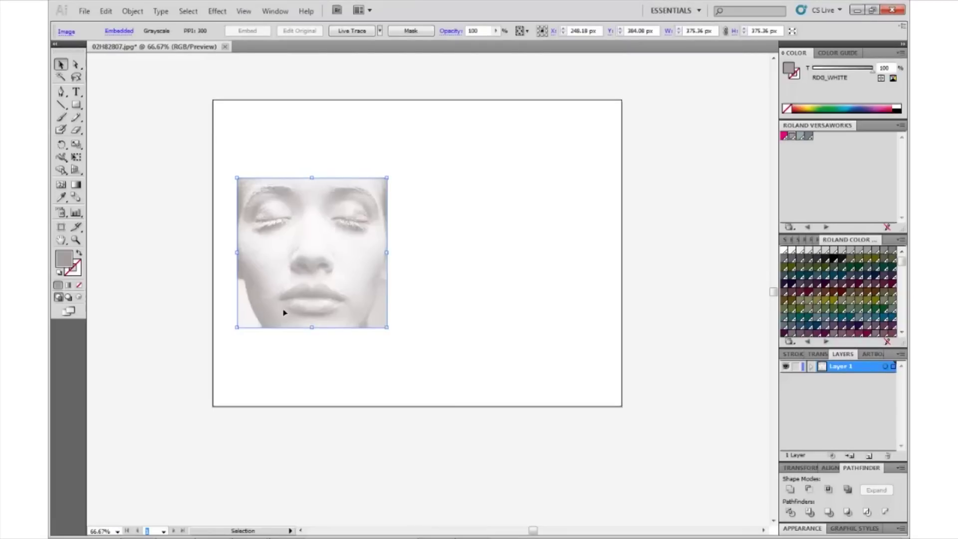
Step: Preview the face tinted RVW-PR02H, RVW-DP22J and RVW-DP30J, then set it back to RDG_WHITE
key("ctrl+1")
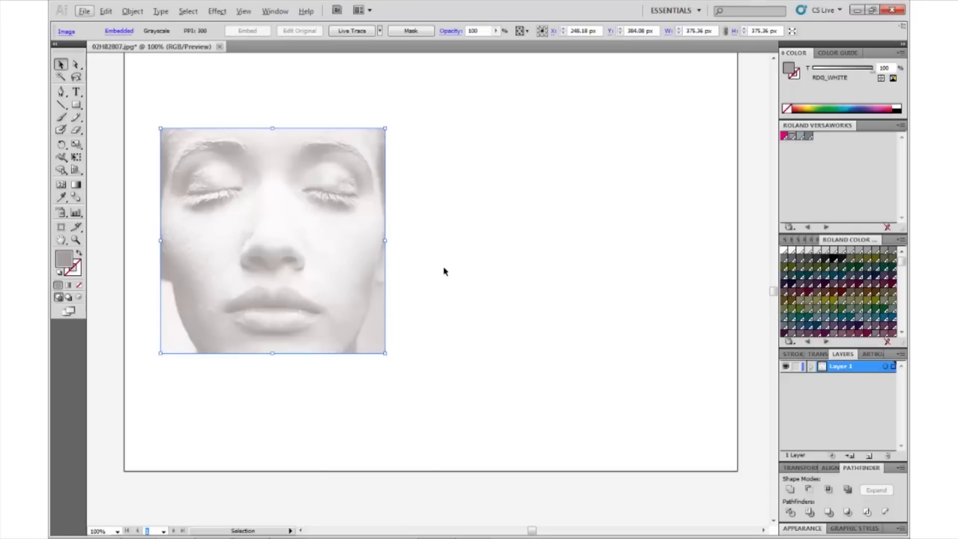
left_click_drag(495, 178, 494, 207)
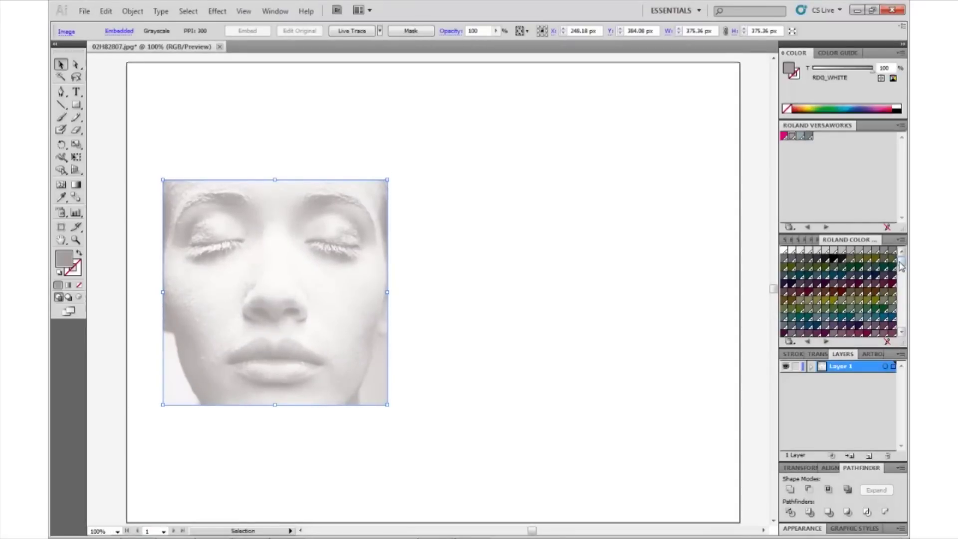
left_click_drag(901, 264, 902, 281)
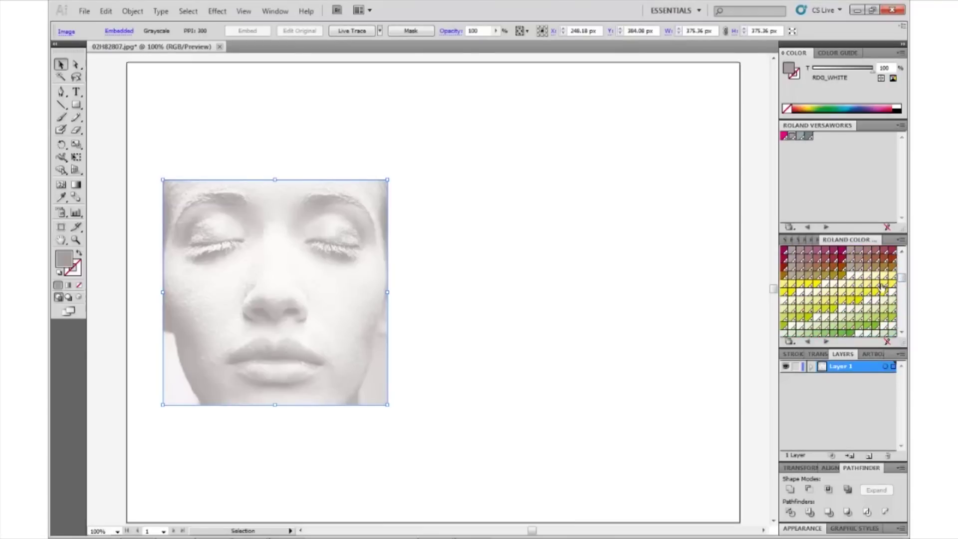
left_click(882, 288)
scroll(843, 292, "up", 2)
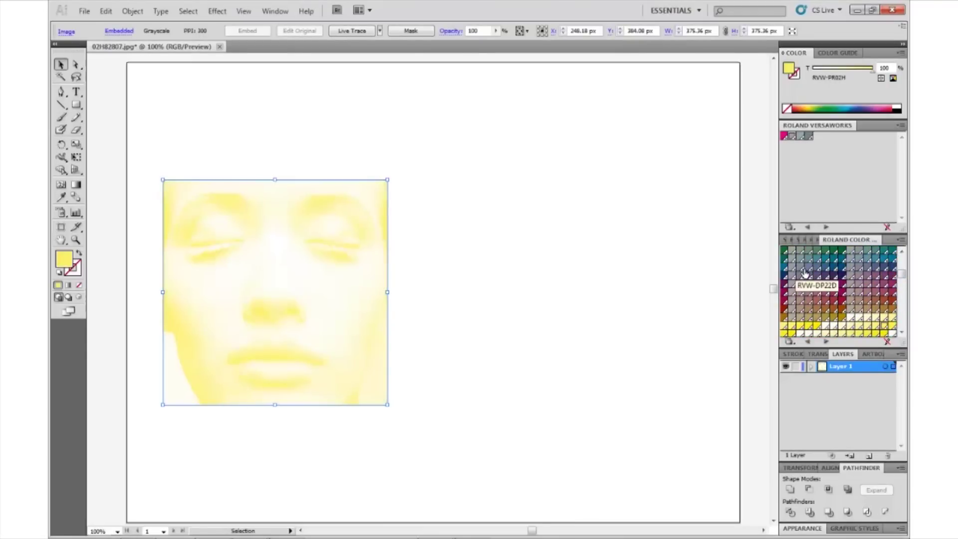
left_click(832, 270)
scroll(832, 269, "up", 2)
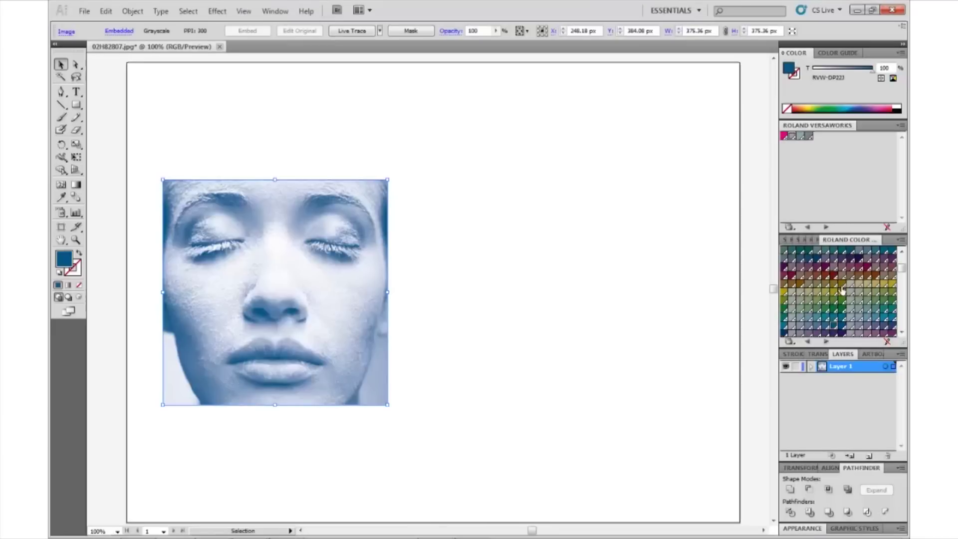
left_click(890, 336)
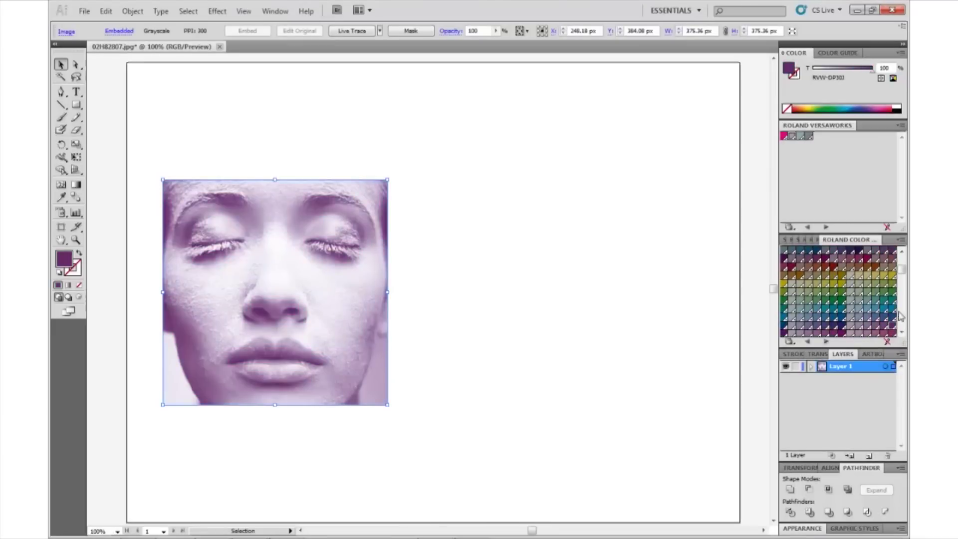
left_click(900, 253)
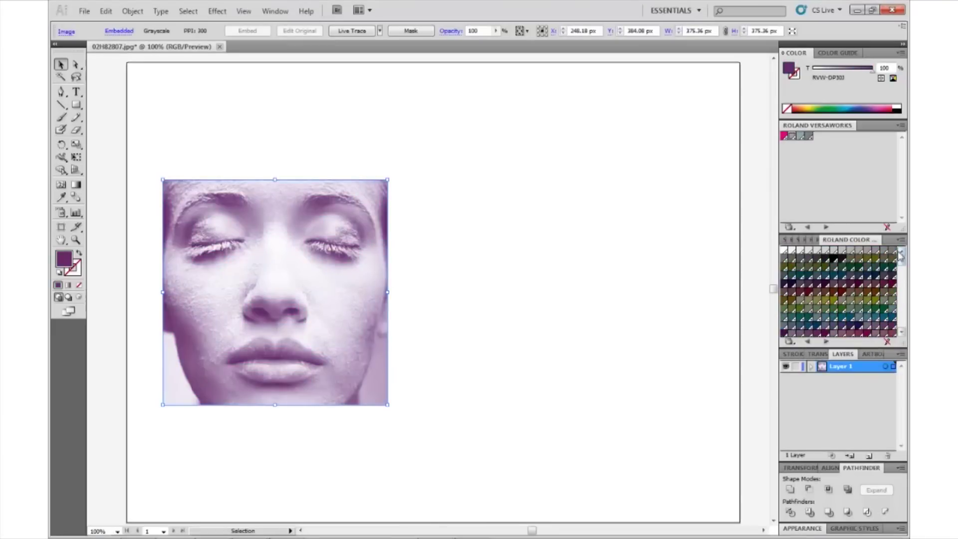
left_click(791, 137)
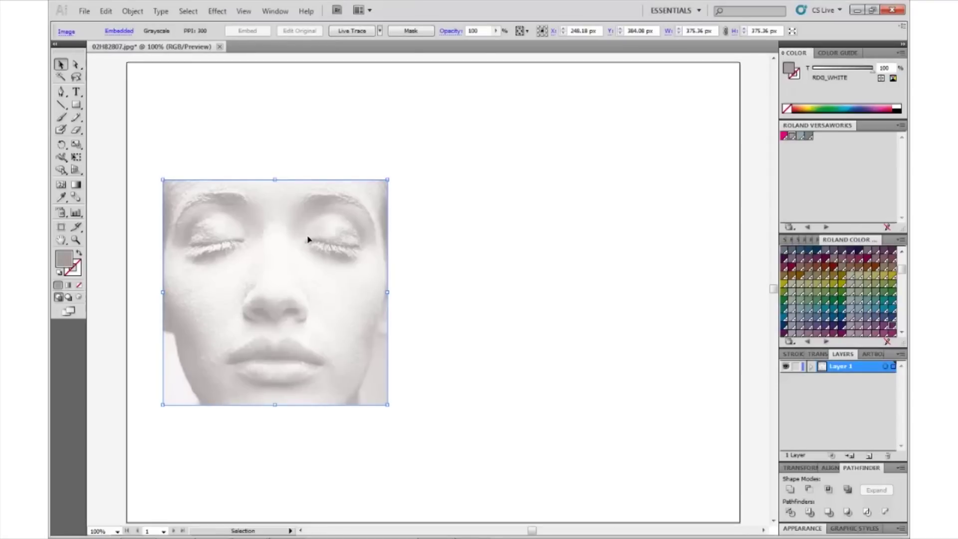
Step: Copy the face image and place the pasted duplicate to the right of the original
left_click(411, 237)
left_click(325, 273)
key("a")
key("ctrl+c")
key("ctrl+v")
left_click_drag(388, 266, 495, 270)
left_click(506, 429)
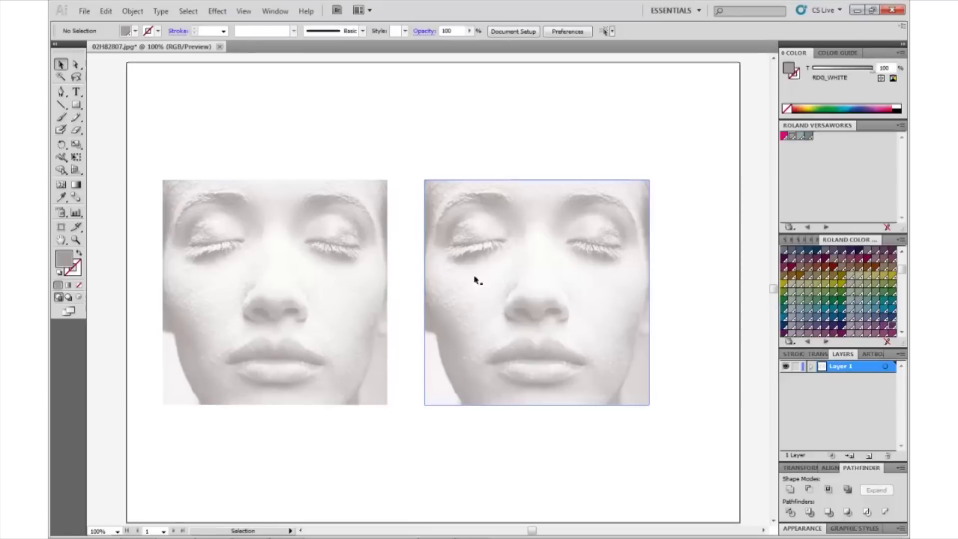
Step: Invert the colours of the right-hand copy, acknowledging the note about global colours
left_click(518, 272)
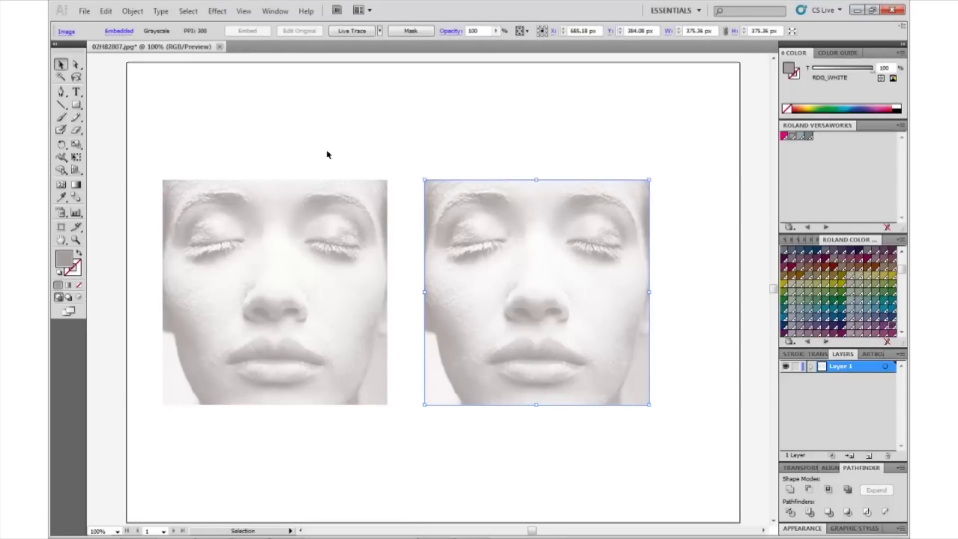
left_click(107, 11)
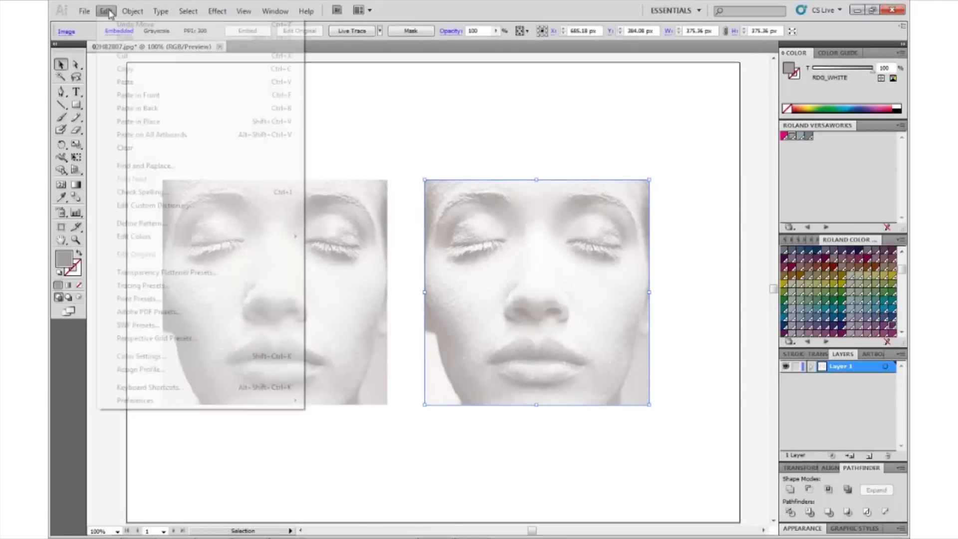
mouse_move(160, 237)
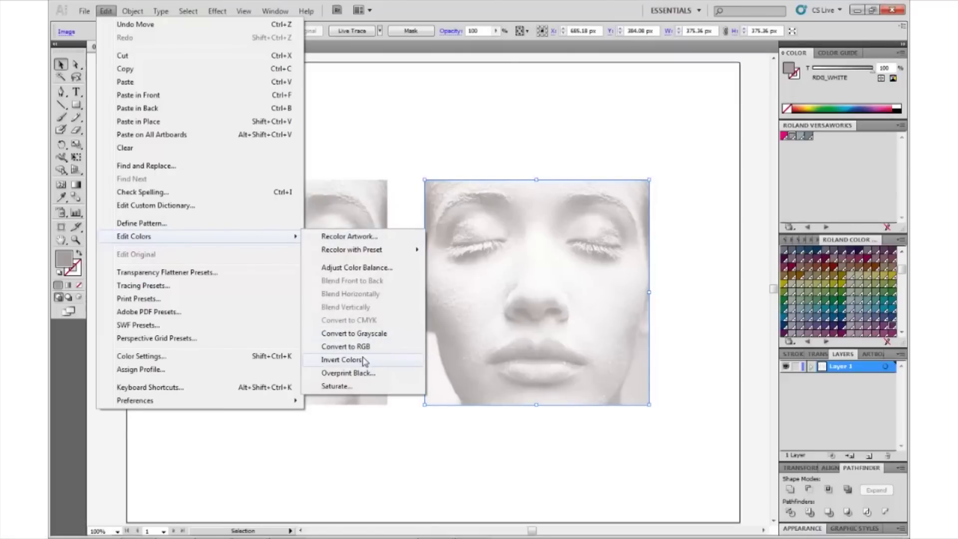
left_click(341, 360)
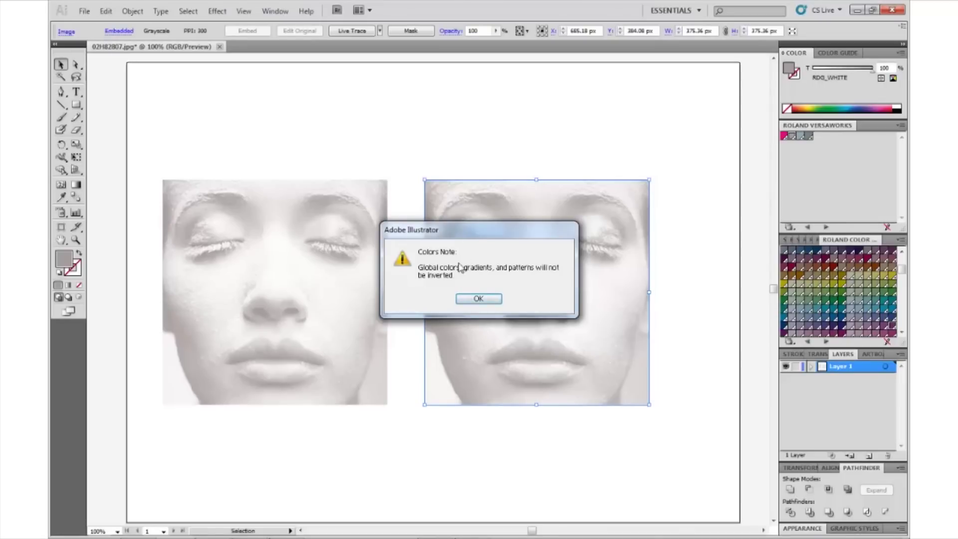
left_click(479, 298)
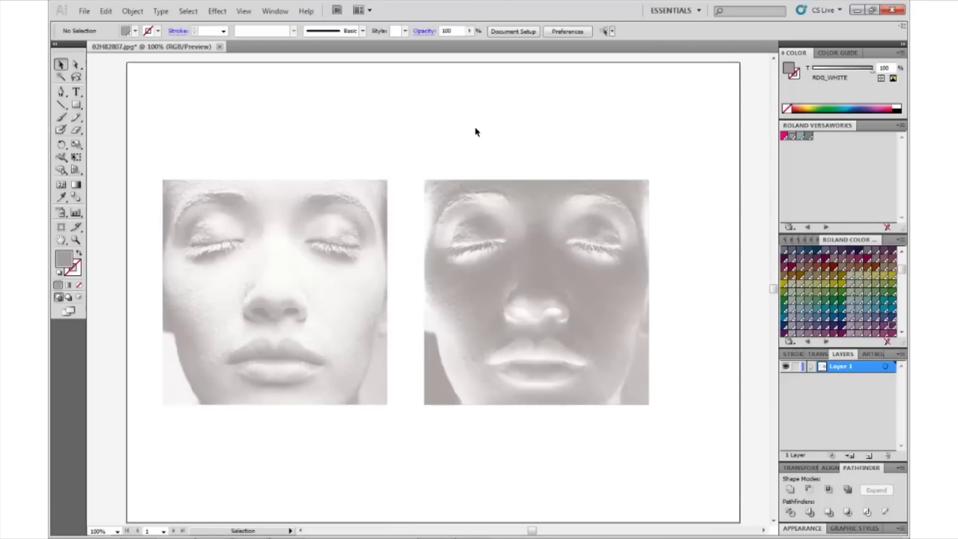
left_click(492, 323)
left_click(374, 321)
left_click(530, 328)
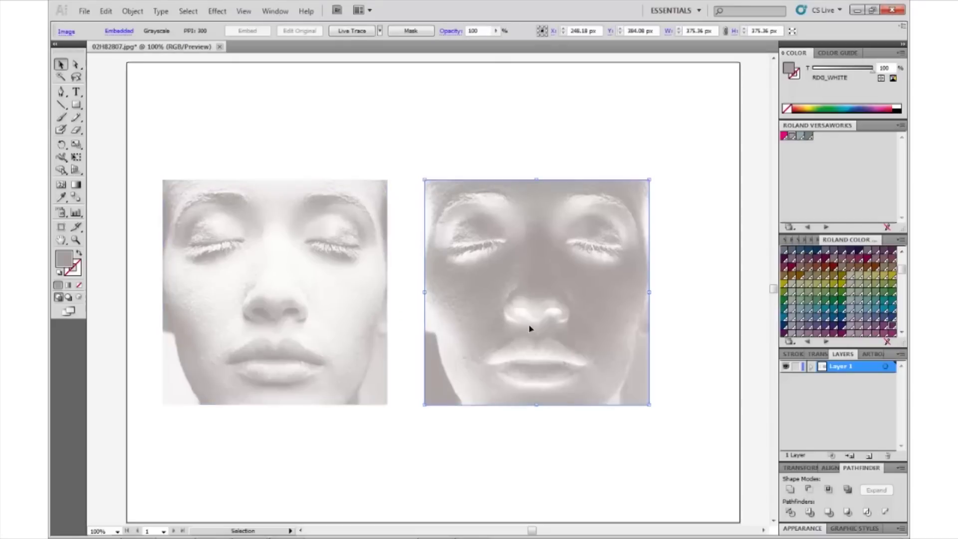
left_click(428, 447)
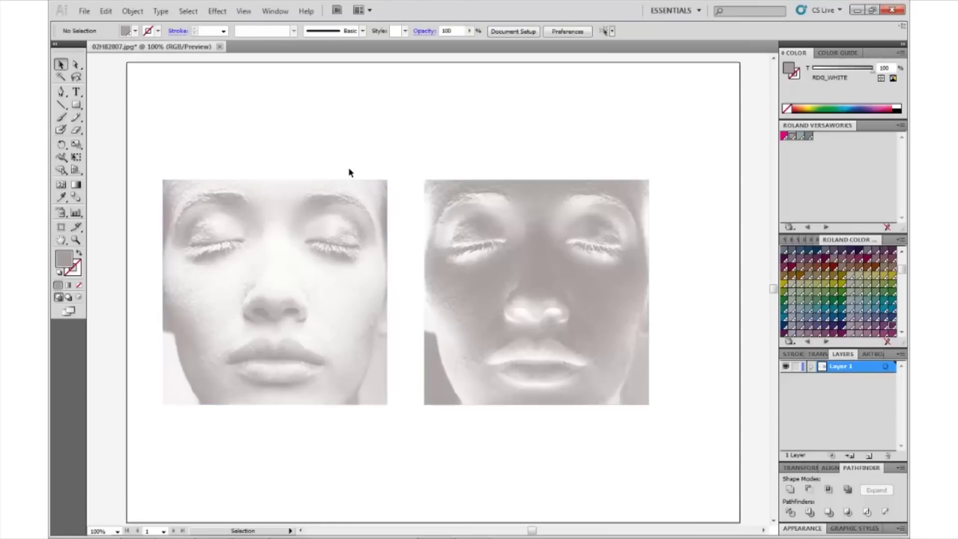
Step: Save the document as Illustrator EPS 'white images.eps', accepting the EPS options
left_click(81, 12)
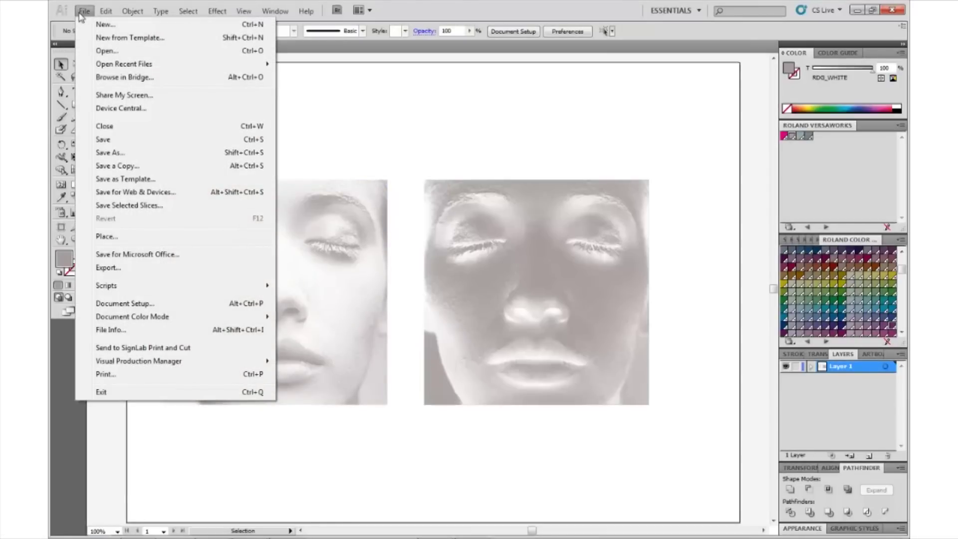
left_click(132, 158)
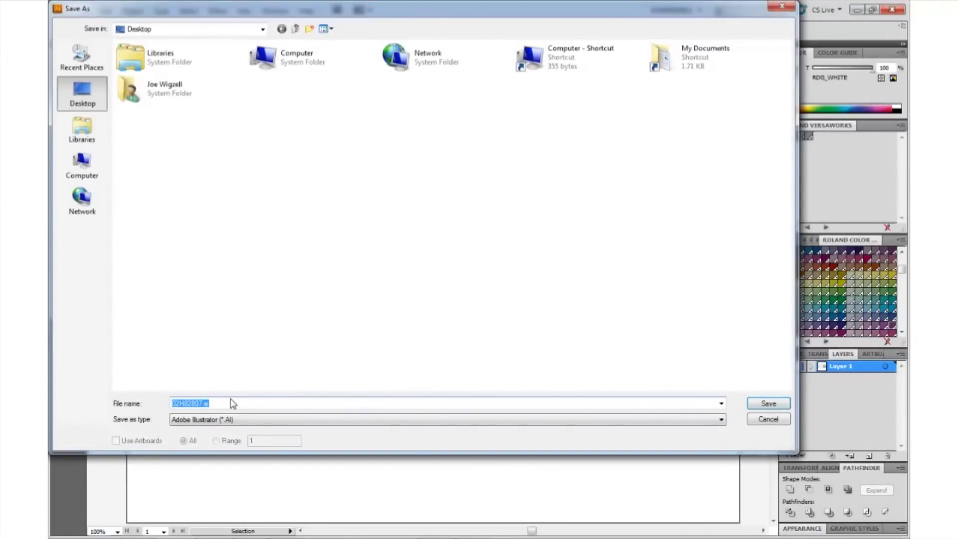
type("te images")
left_click(273, 421)
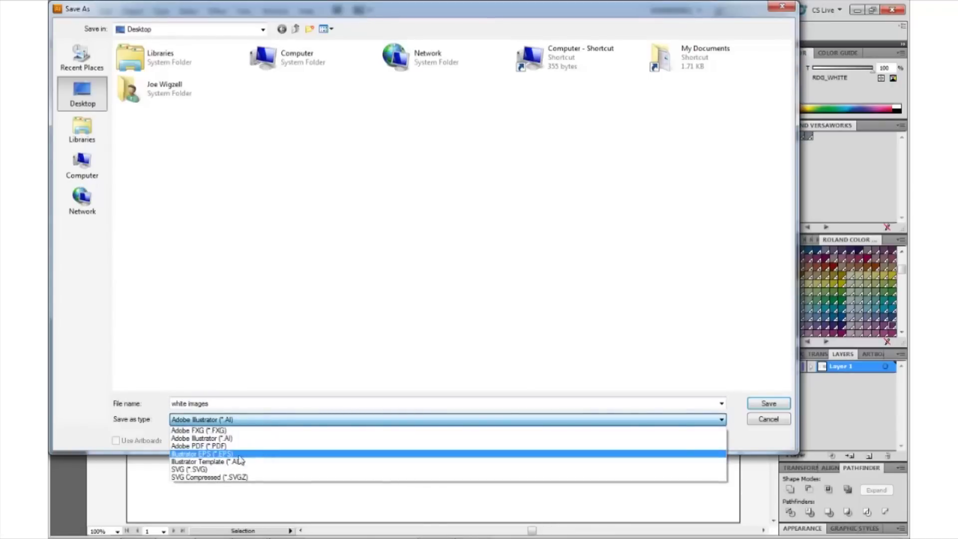
left_click(202, 454)
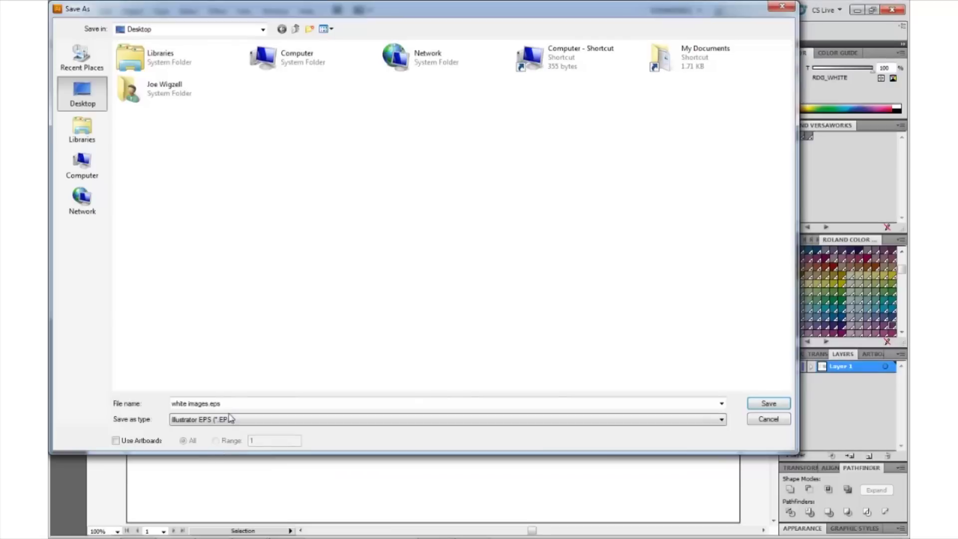
left_click(768, 404)
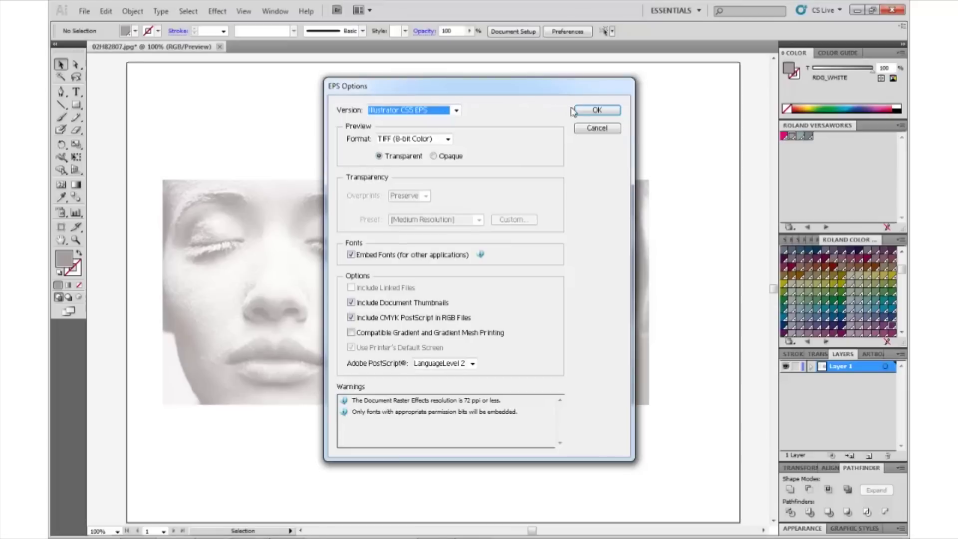
left_click(588, 110)
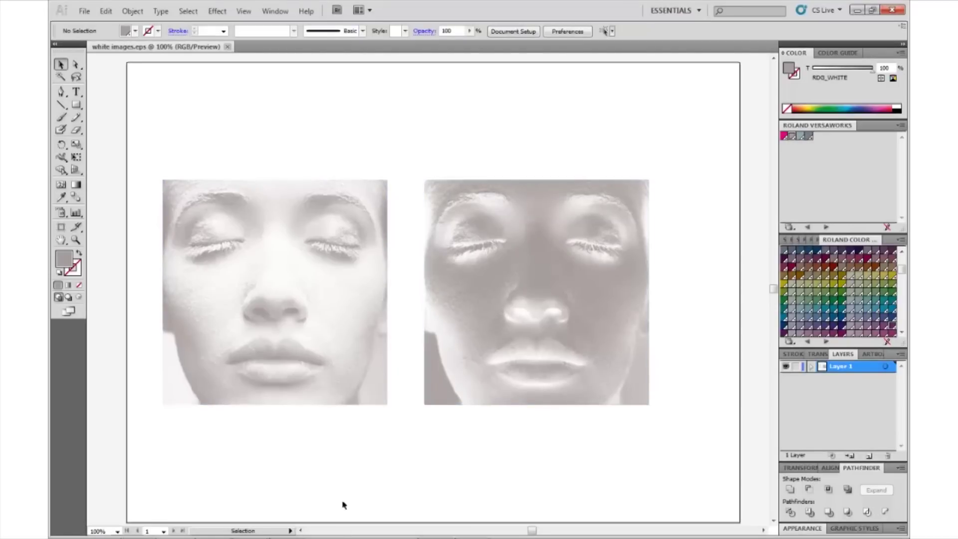
Step: Switch to Roland VersaWorks and begin adding a new job to Queue A
mouse_move(320, 535)
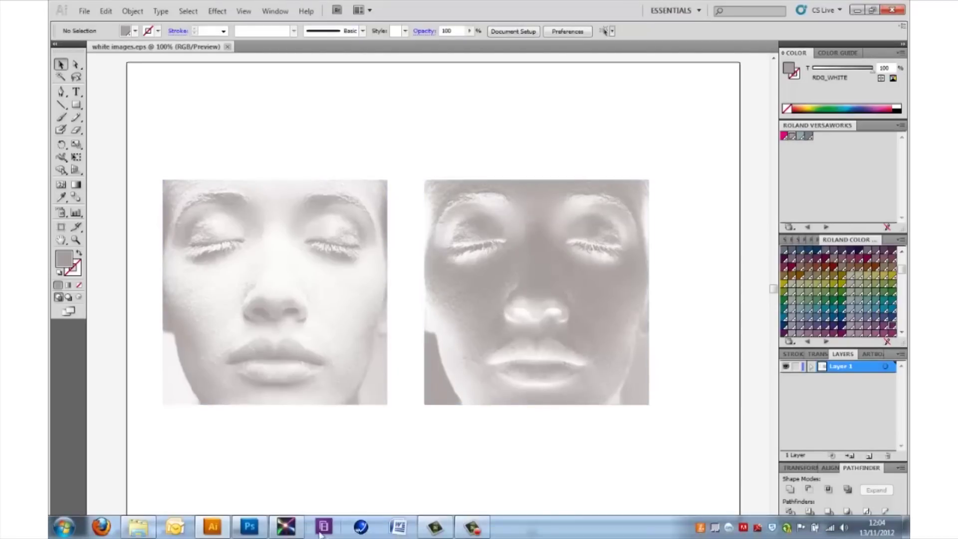
left_click(285, 526)
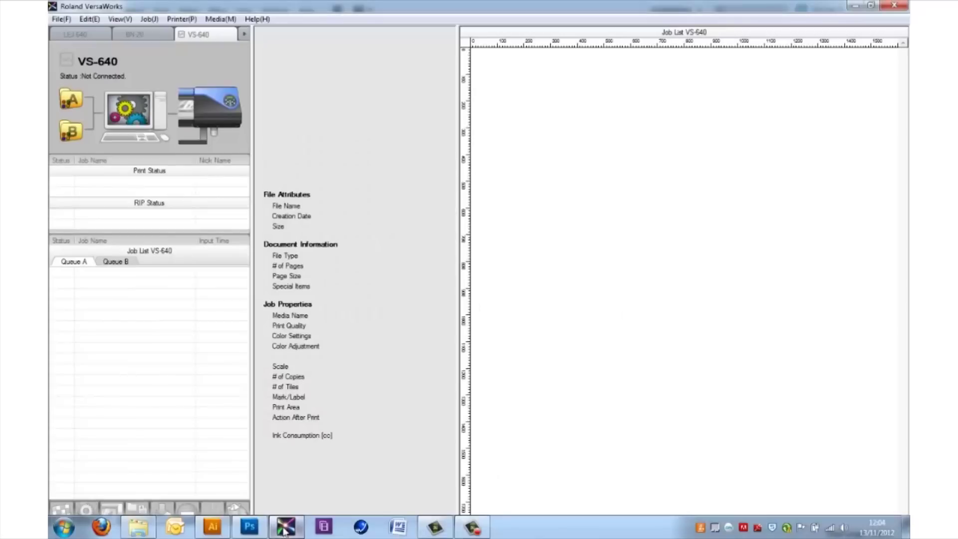
left_click(61, 19)
Step: Load white images.eps from the Desktop into Queue A and show its job properties
left_click(70, 31)
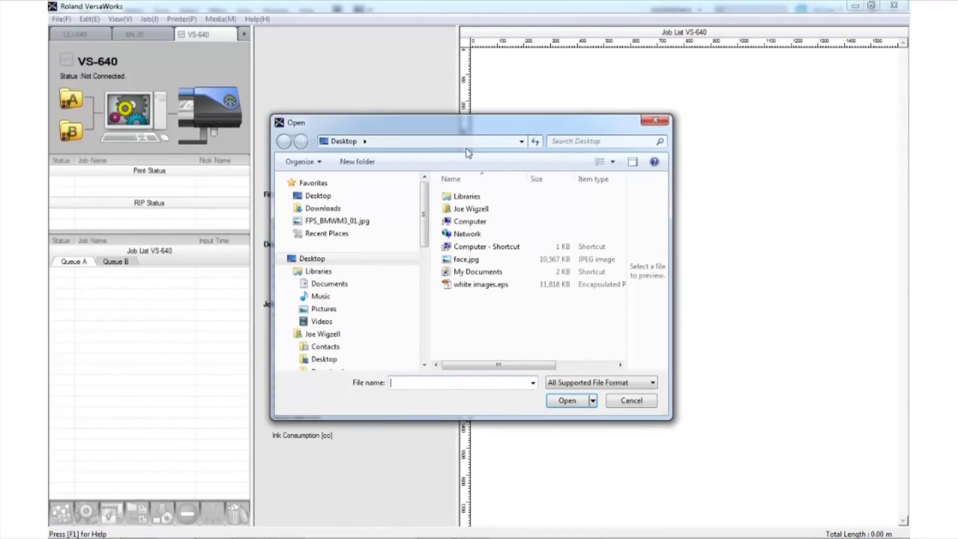
left_click(484, 285)
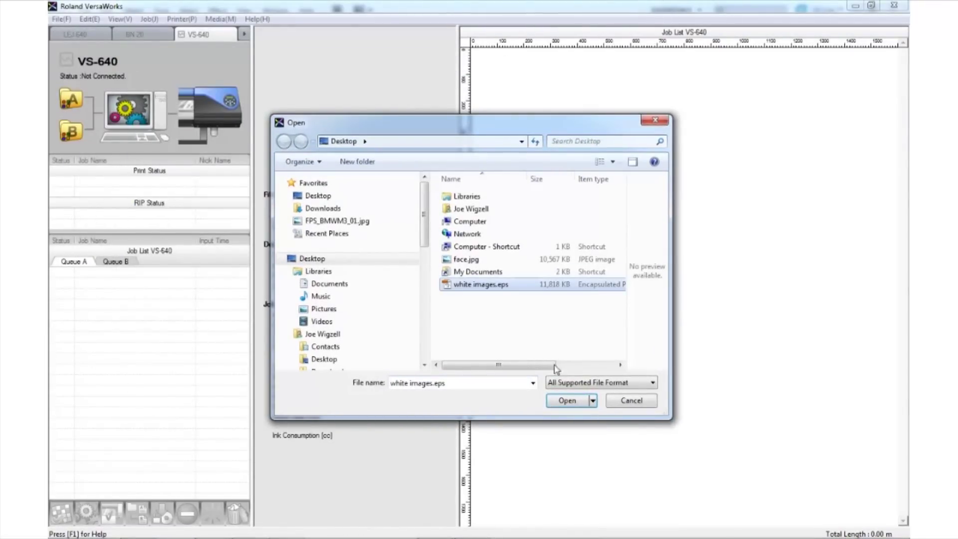
left_click(566, 400)
left_click(184, 272)
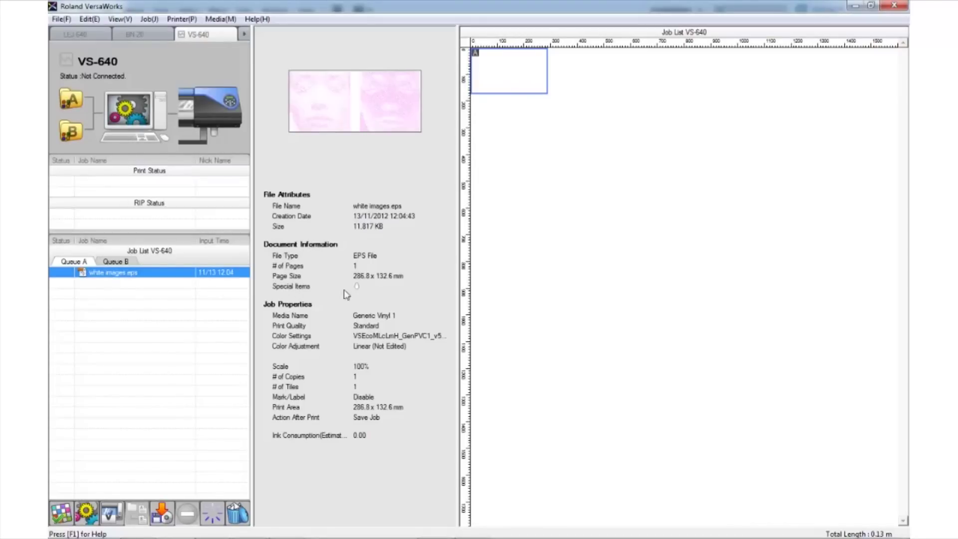
mouse_move(357, 286)
Step: Set the white images job's media type to ESP-CL : Clear PET Film
double_click(150, 278)
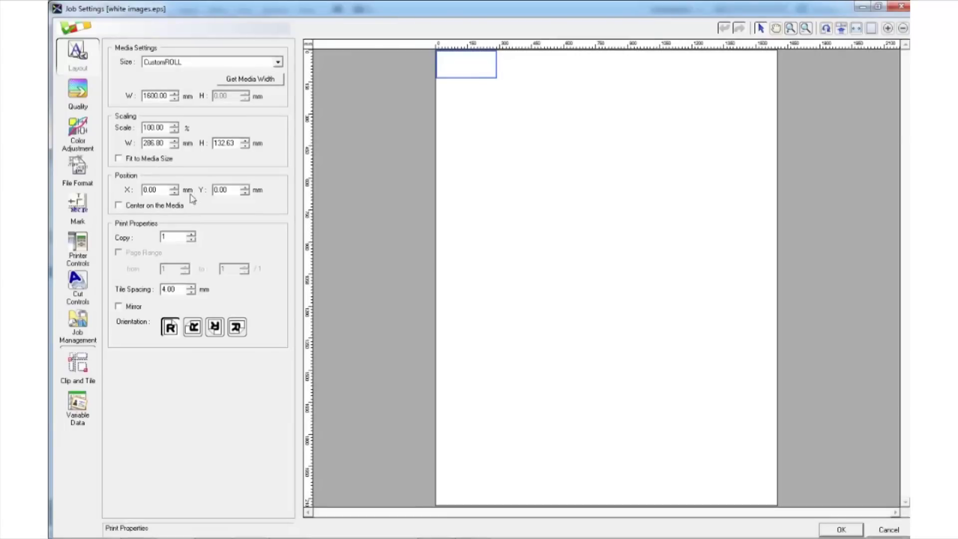
left_click(77, 91)
left_click(237, 78)
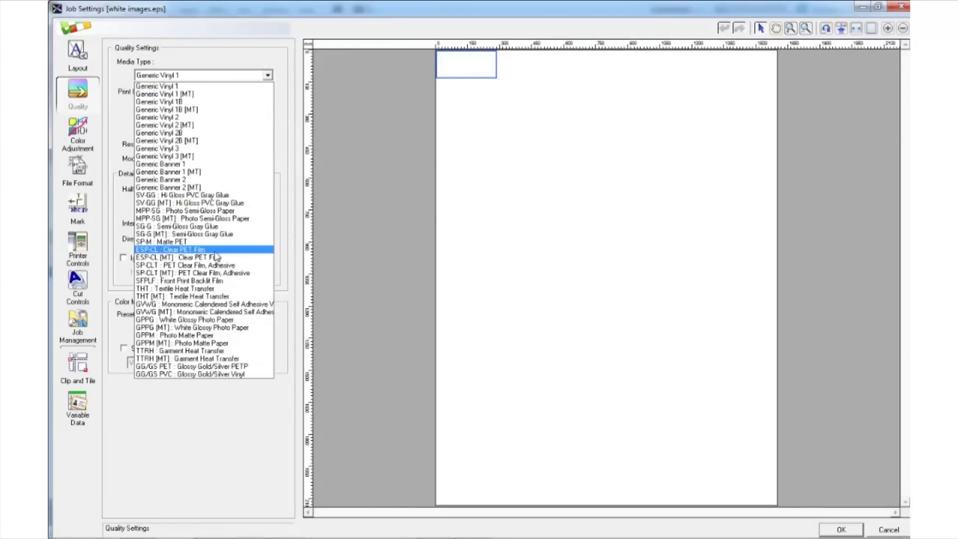
left_click(215, 250)
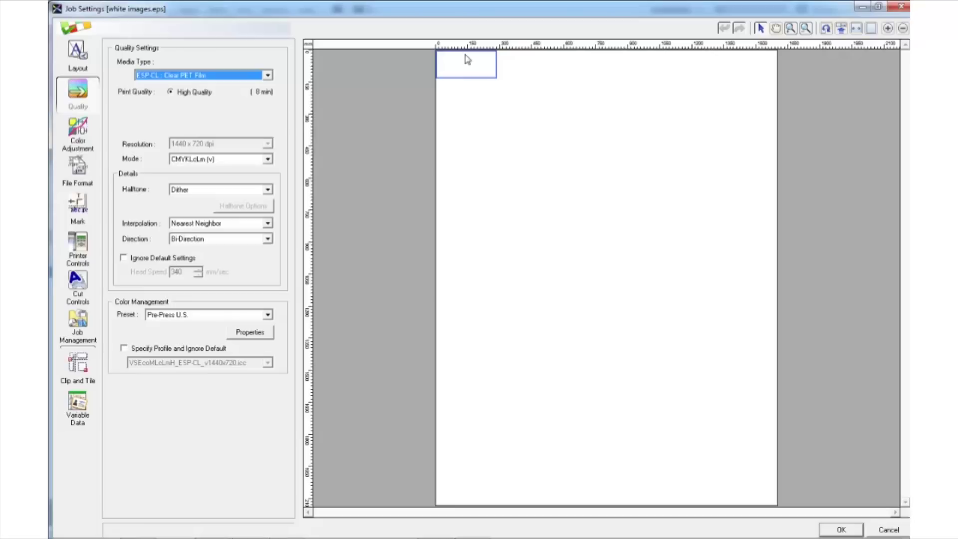
Step: Scale the job to 400% in the Layout settings
left_click(98, 68)
left_click_drag(165, 124, 131, 126)
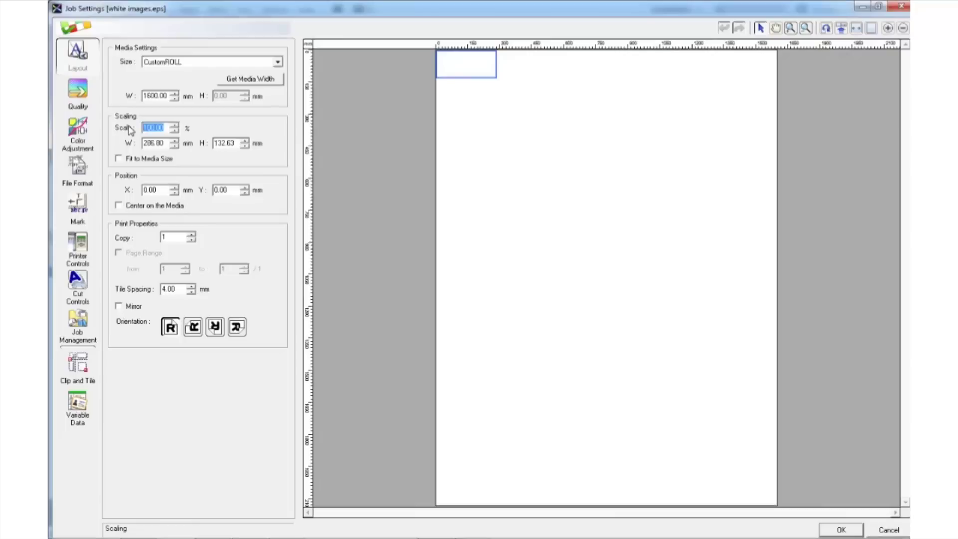
type("4")
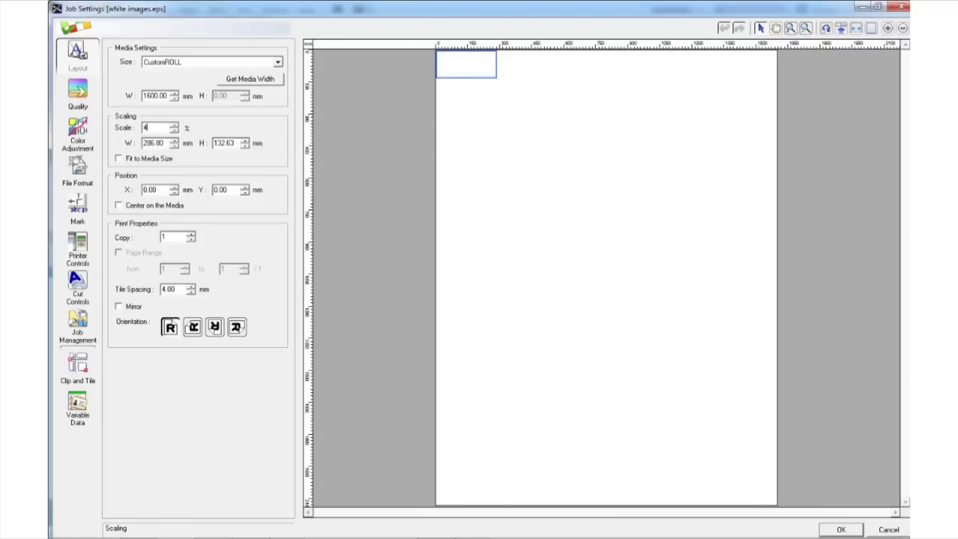
type("00")
key("Return")
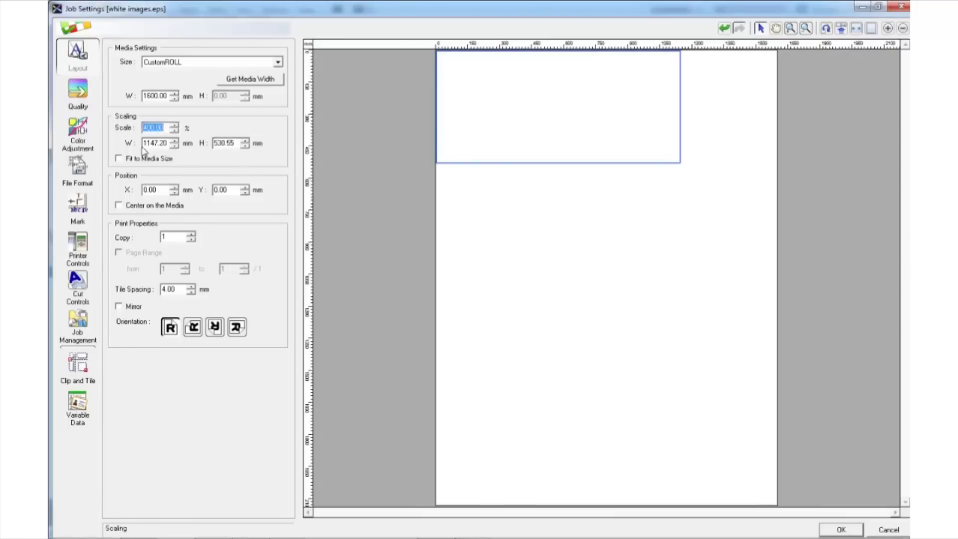
left_click(89, 98)
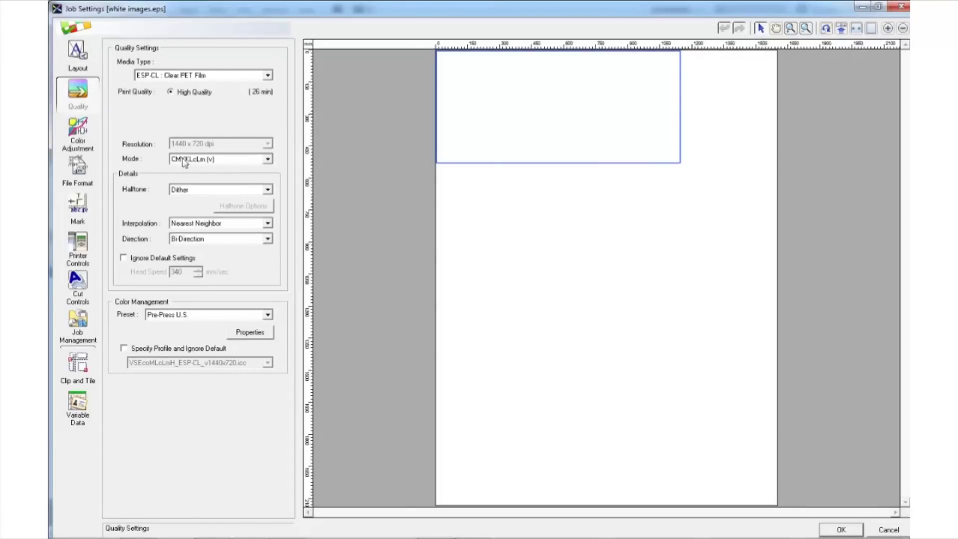
Step: Choose the White (v) print mode and zoom the preview in on the two faces
left_click(184, 160)
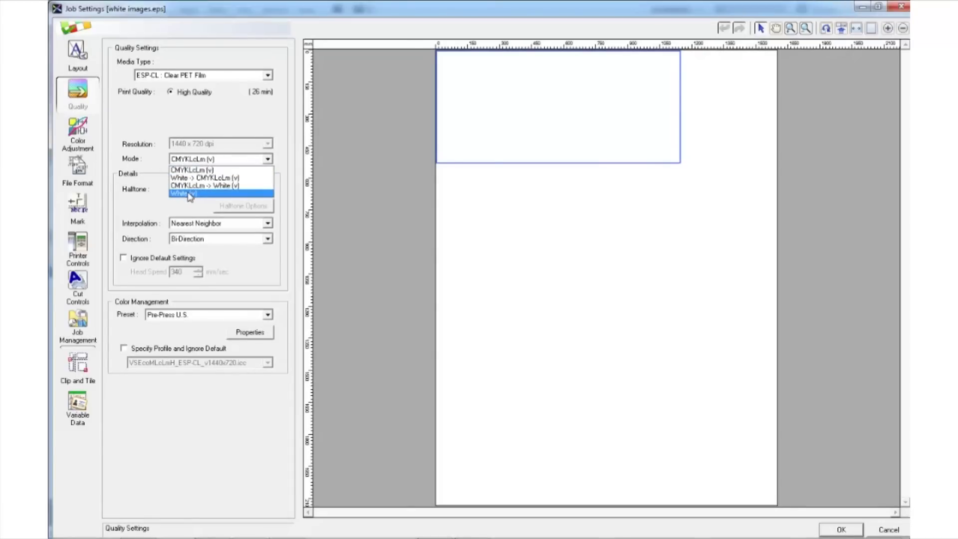
left_click(190, 194)
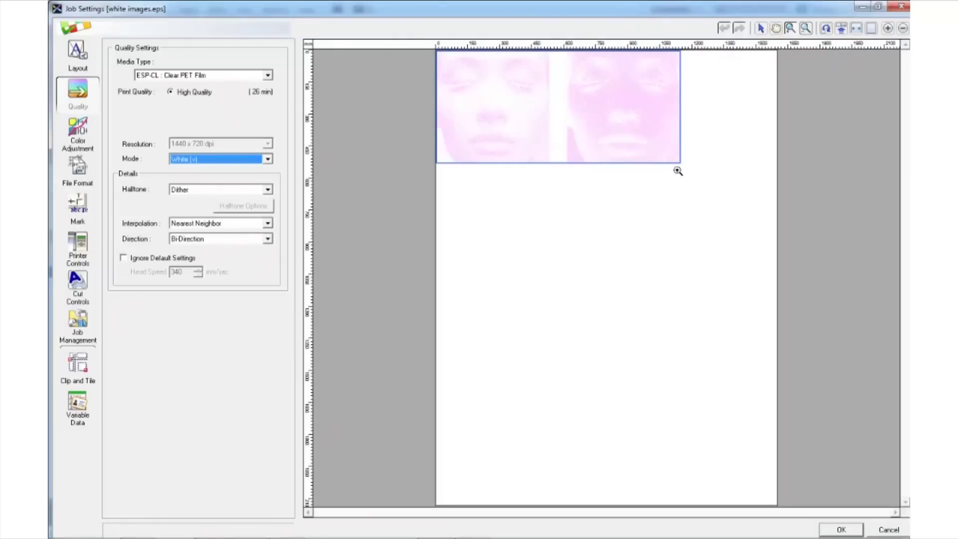
left_click_drag(678, 171, 436, 42)
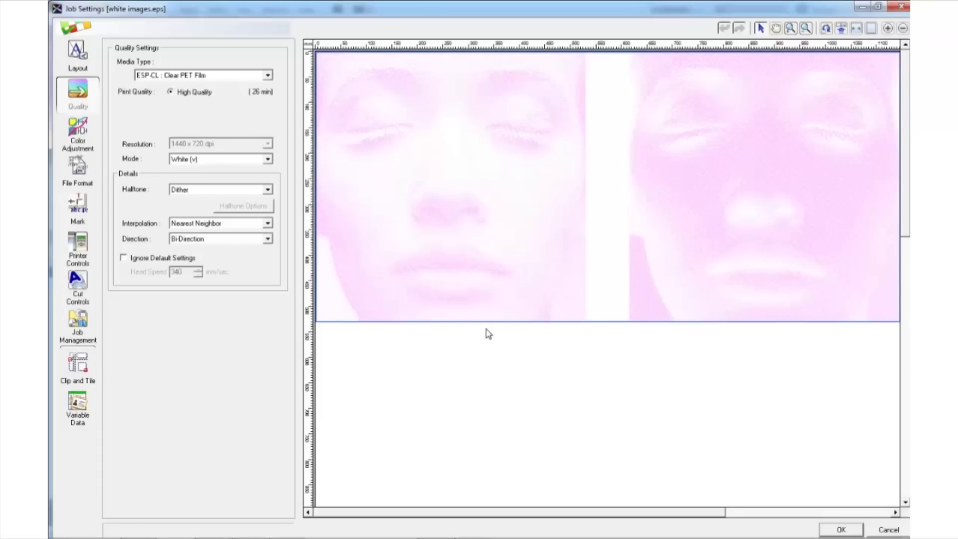
Step: Check Illustrator, then set the job's mode to CMYKLcLm -> White (v) and minimize Job Settings
mouse_move(484, 537)
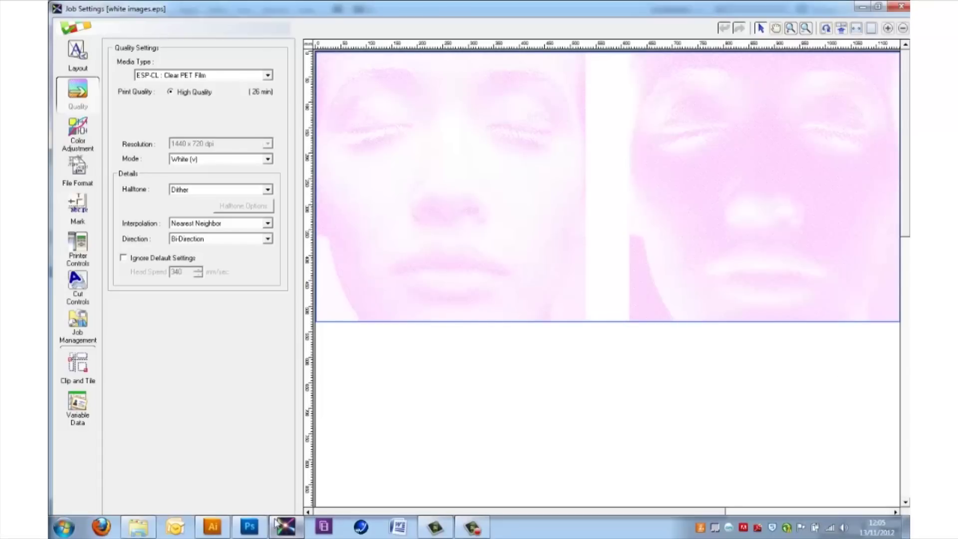
left_click(213, 527)
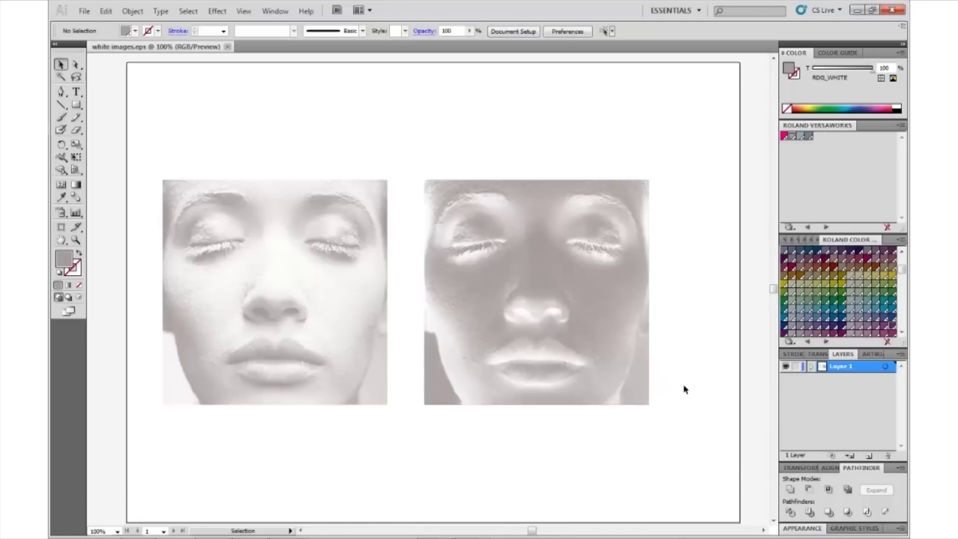
mouse_move(684, 538)
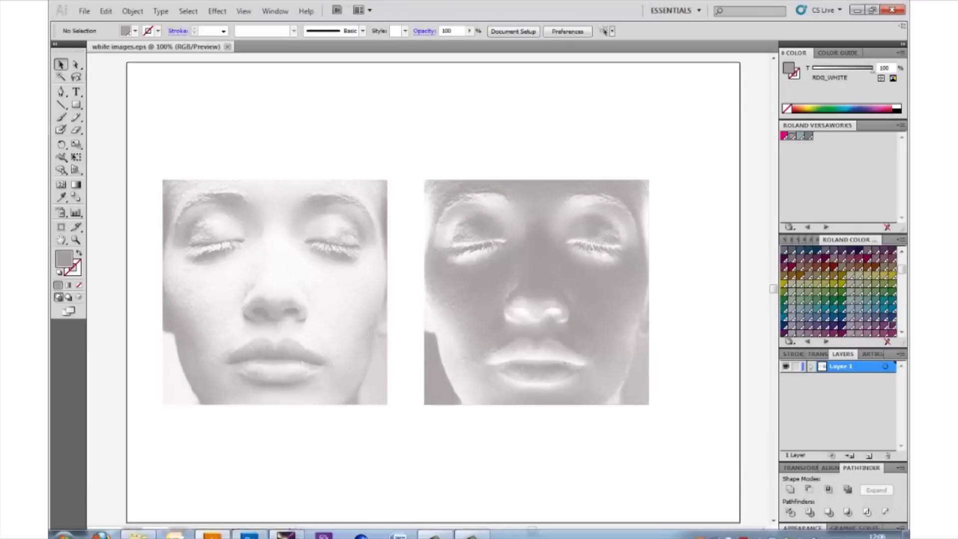
left_click(302, 534)
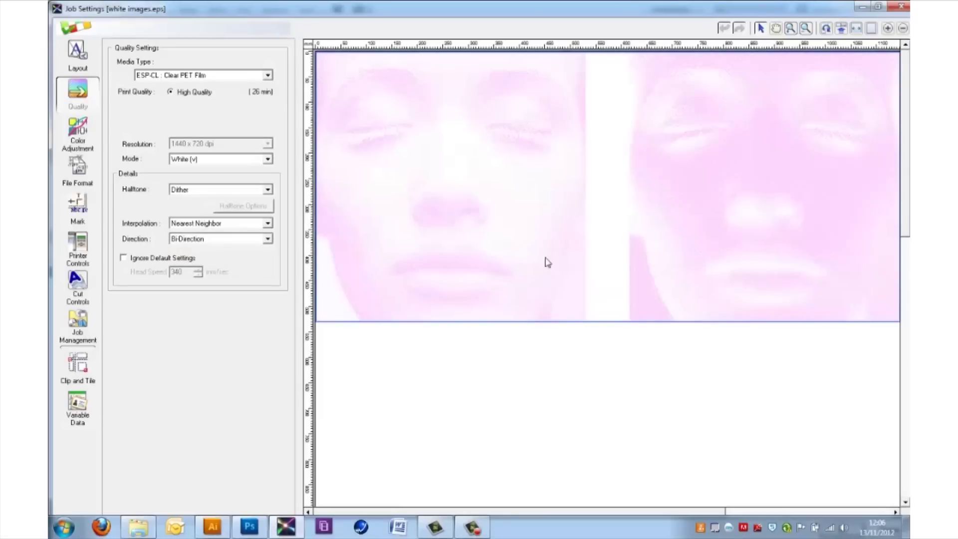
left_click(196, 160)
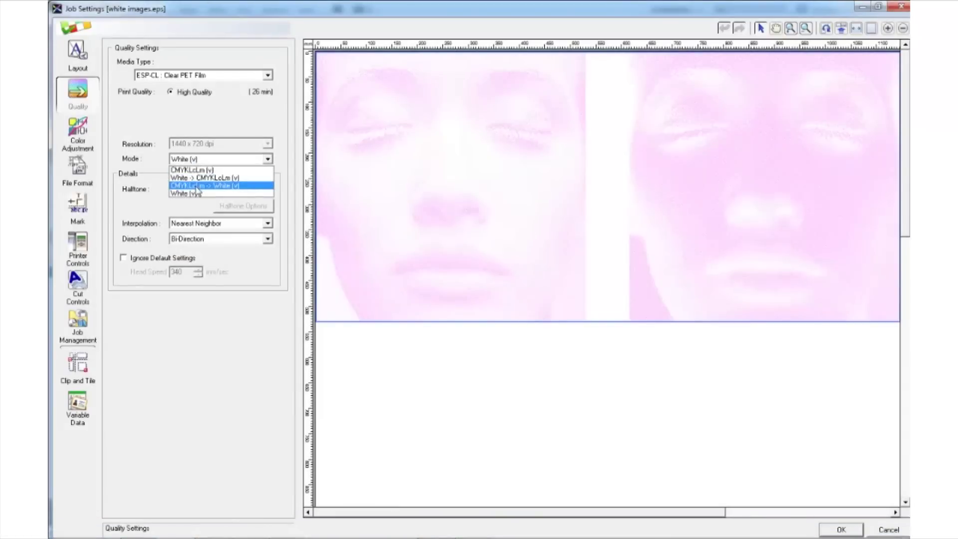
left_click(198, 186)
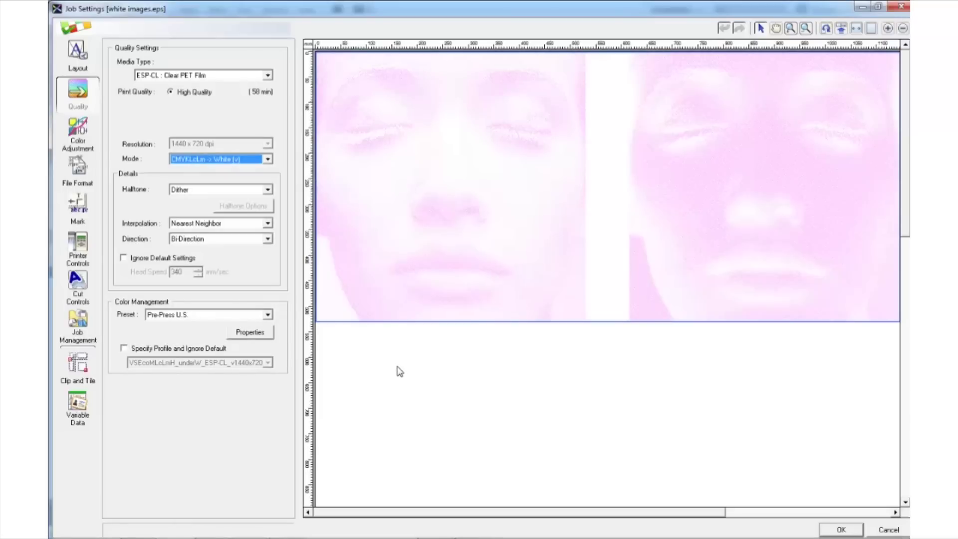
left_click(858, 7)
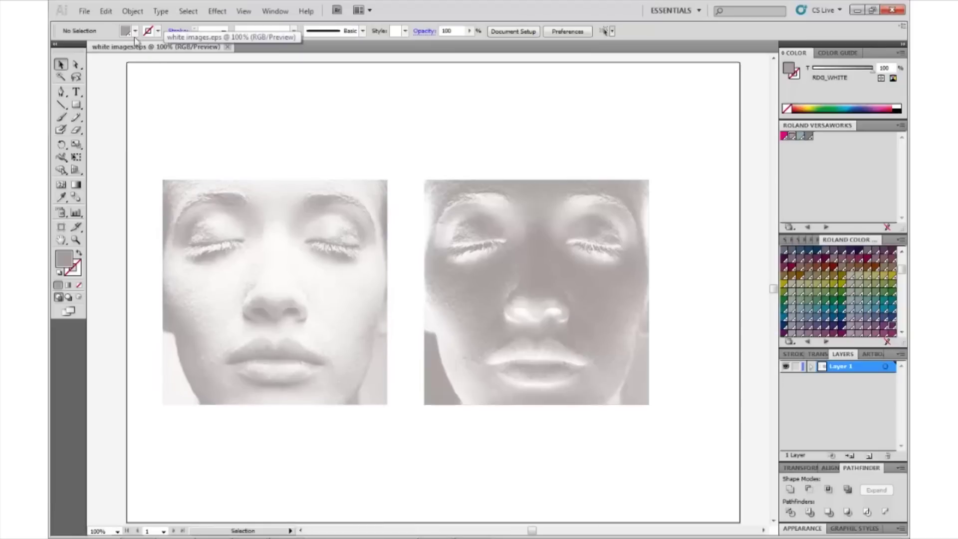
Step: Select the left face image and apply Edit Colors > Invert Colors to it
left_click(132, 11)
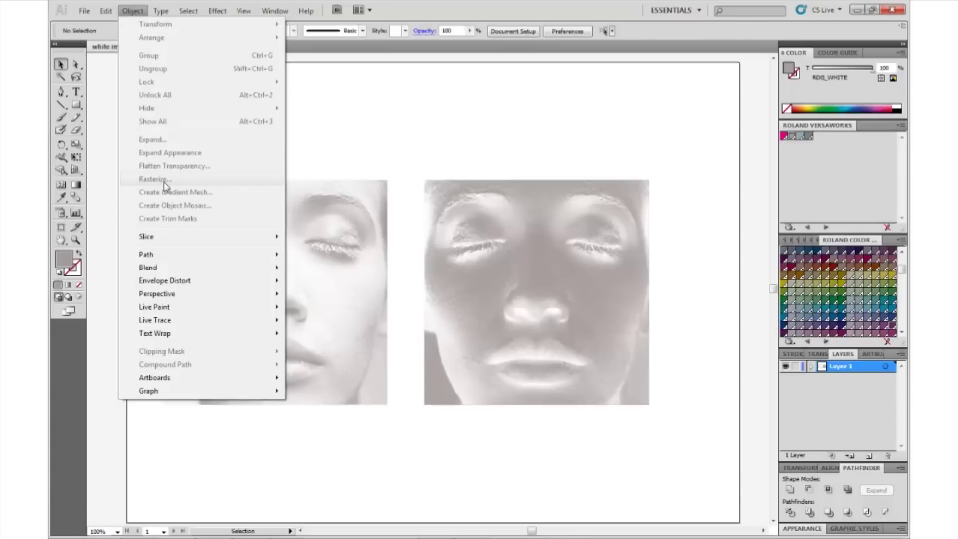
left_click(408, 159)
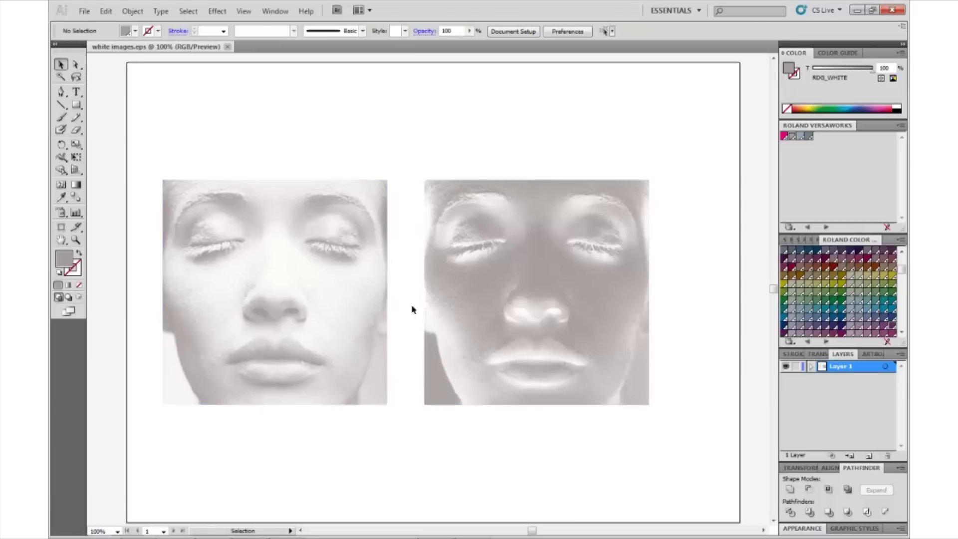
left_click(371, 213)
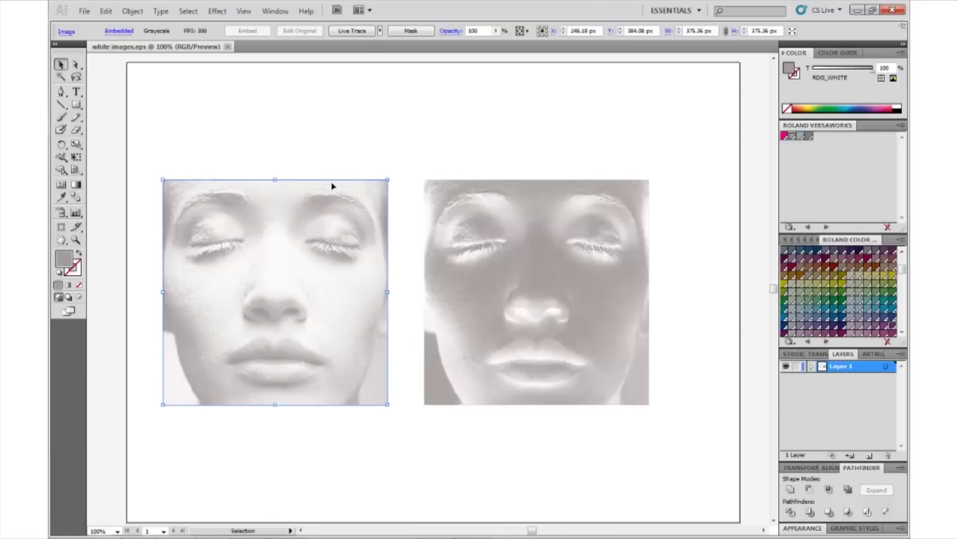
left_click(106, 11)
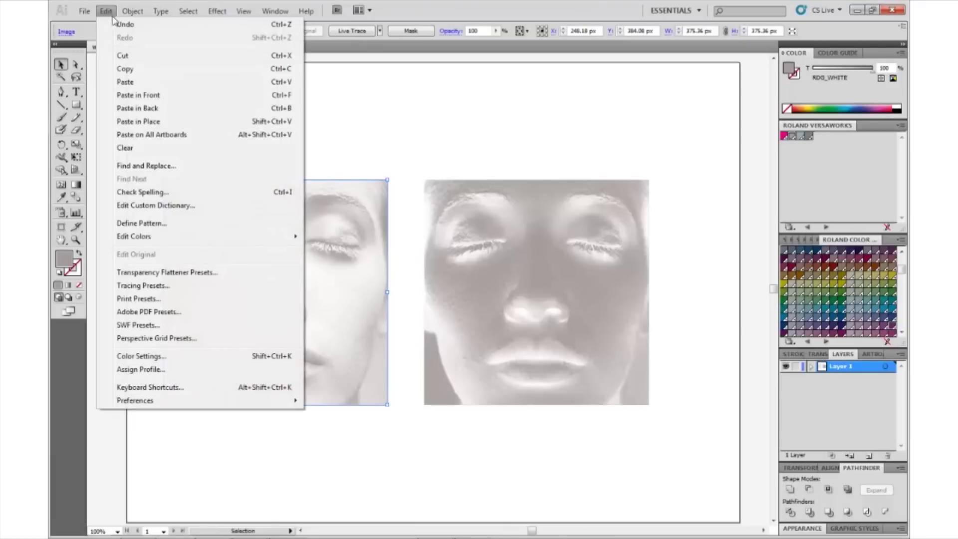
mouse_move(168, 240)
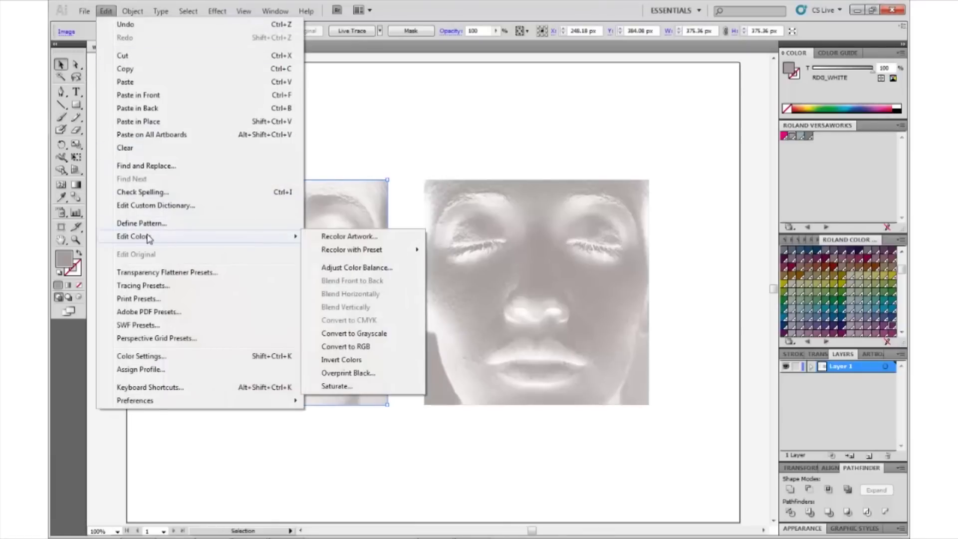
left_click(341, 360)
left_click(489, 165)
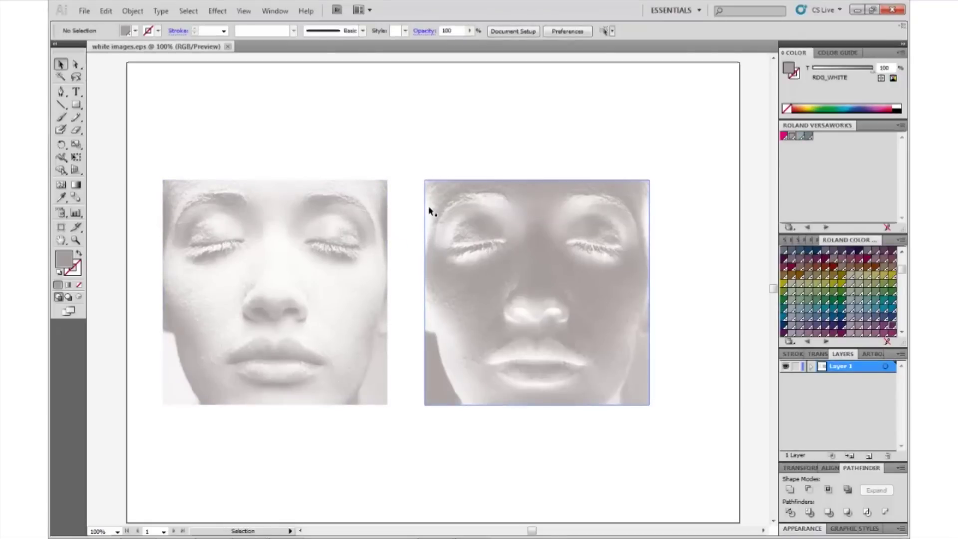
mouse_move(339, 536)
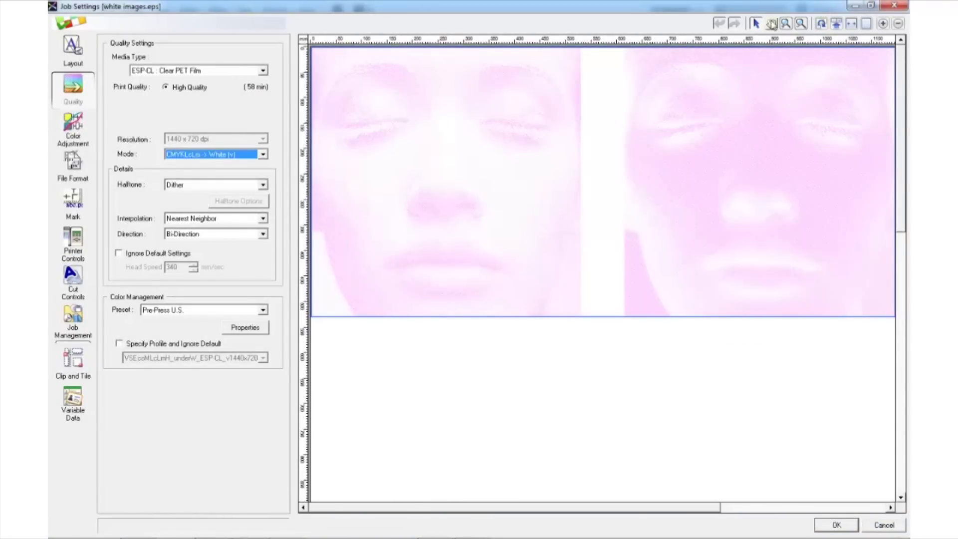
Step: Minimize the VersaWorks Job Settings window to bring Photoshop with 02H82807.jpg to the front
left_click(859, 5)
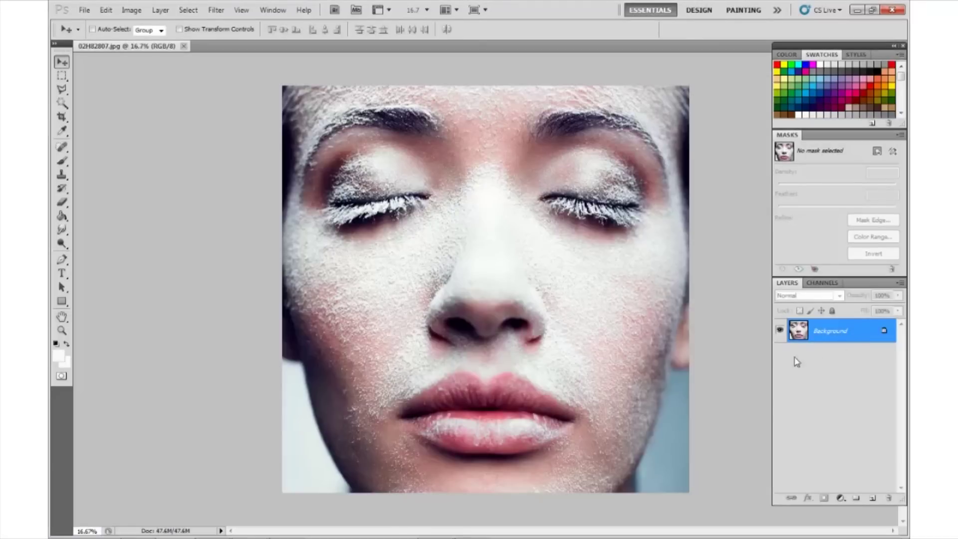
Step: Create a Background copy layer, hide the original Background, and show the RGB, Red, Green, Blue channels
double_click(840, 331)
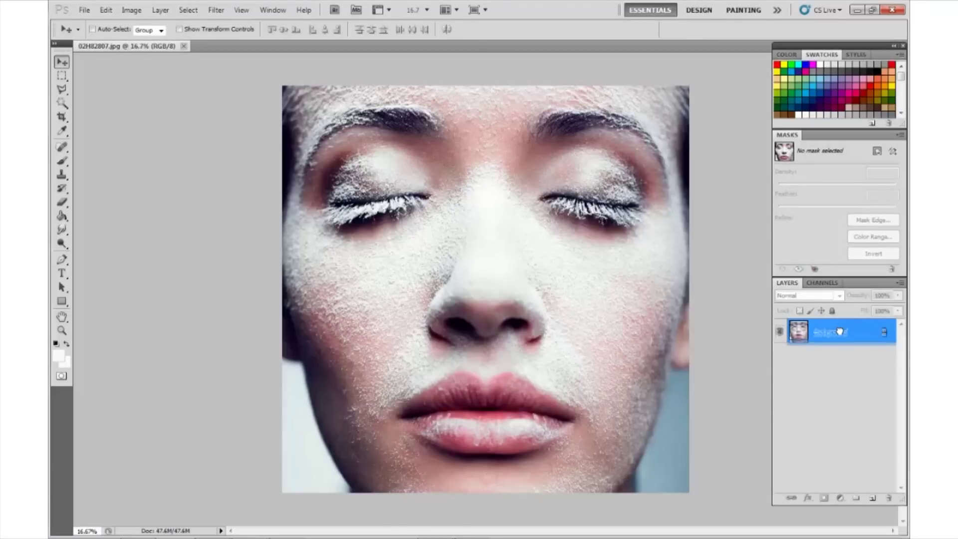
left_click_drag(840, 331, 869, 498)
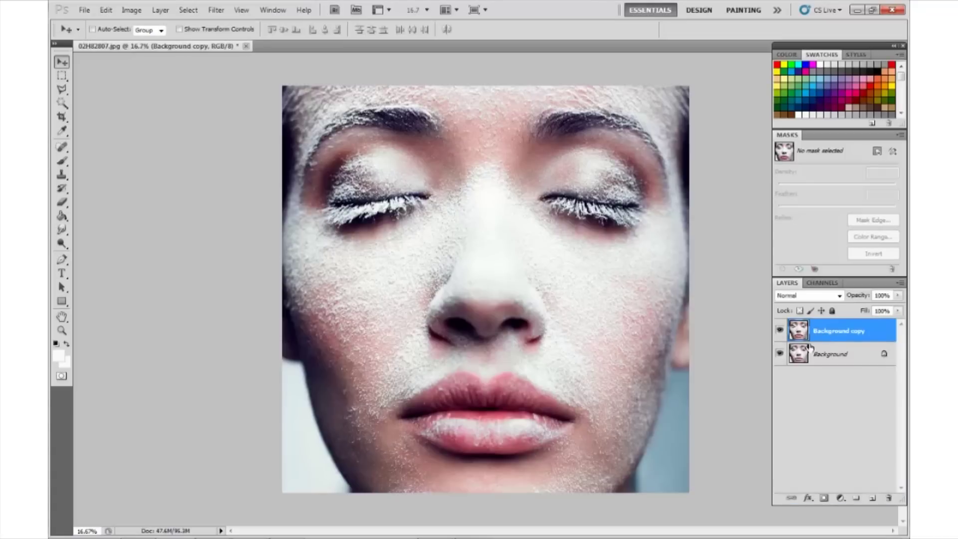
left_click(780, 354)
left_click(824, 283)
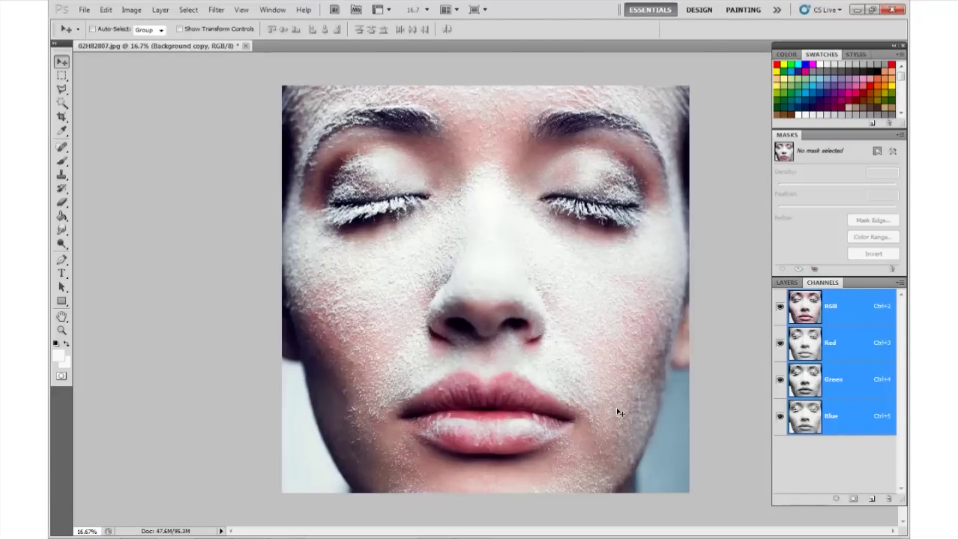
Step: Add a New Spot Channel named RDG_WHITE from the Channels panel menu
left_click(900, 284)
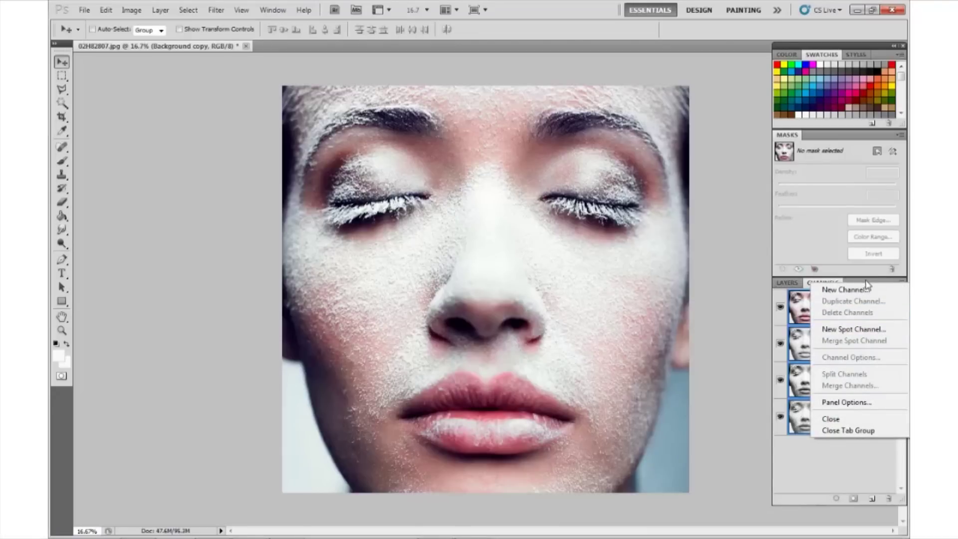
left_click(898, 288)
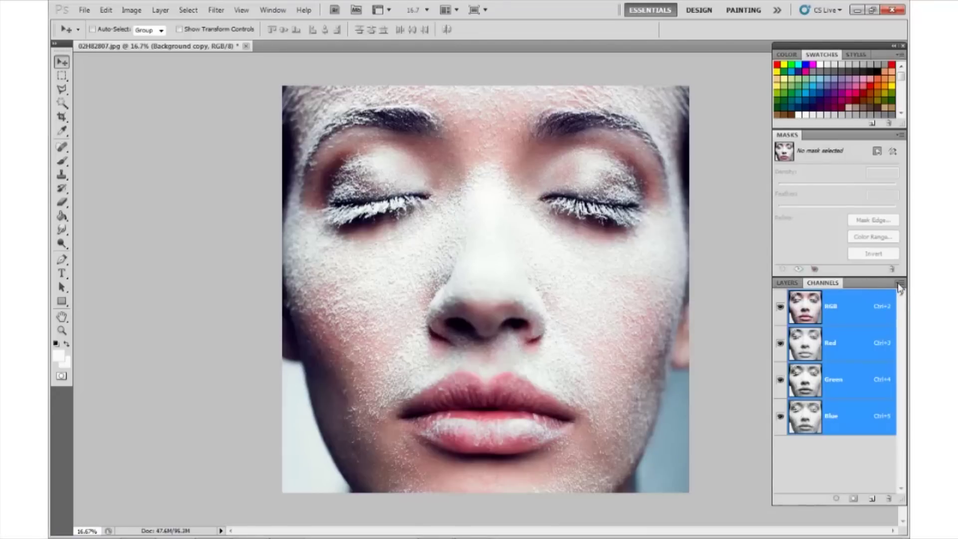
left_click(899, 286)
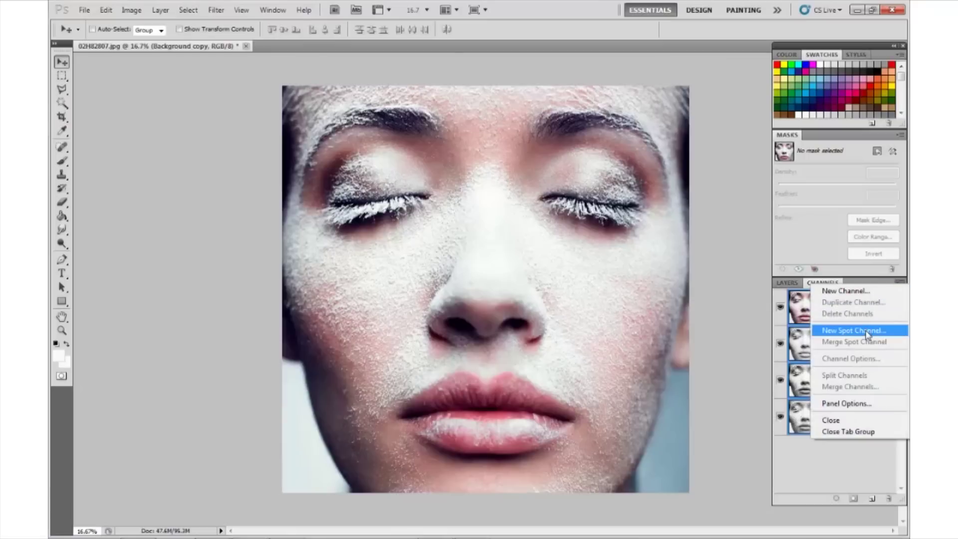
left_click(847, 330)
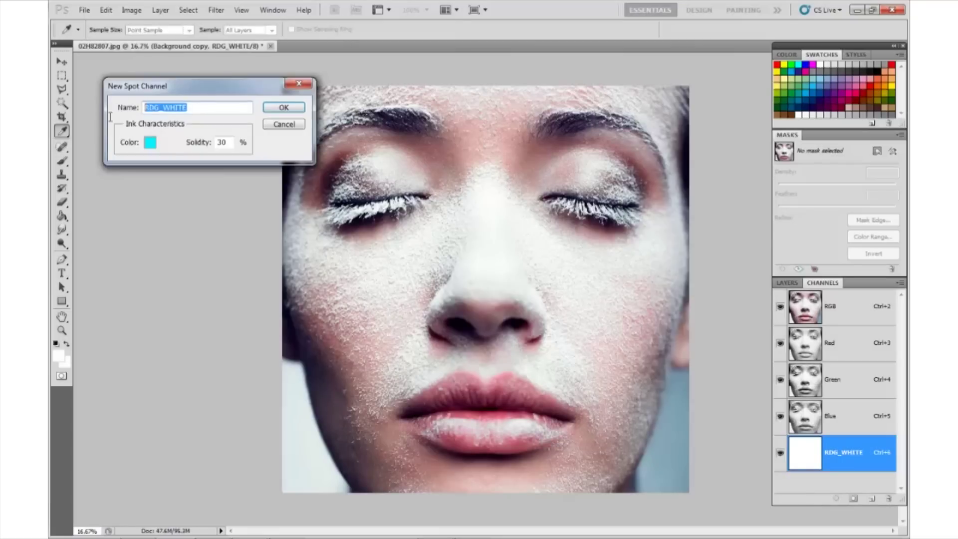
key("BackSpace")
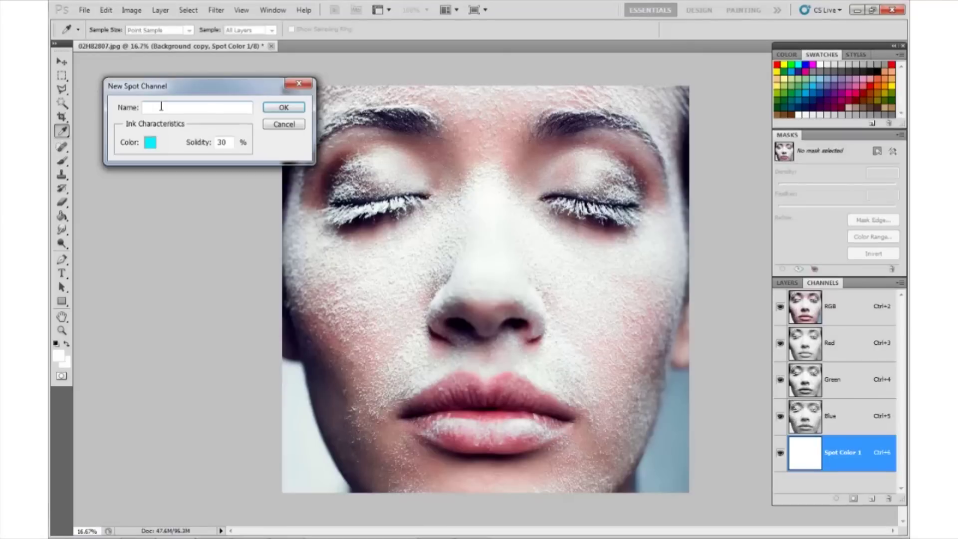
left_click_drag(167, 90, 153, 79)
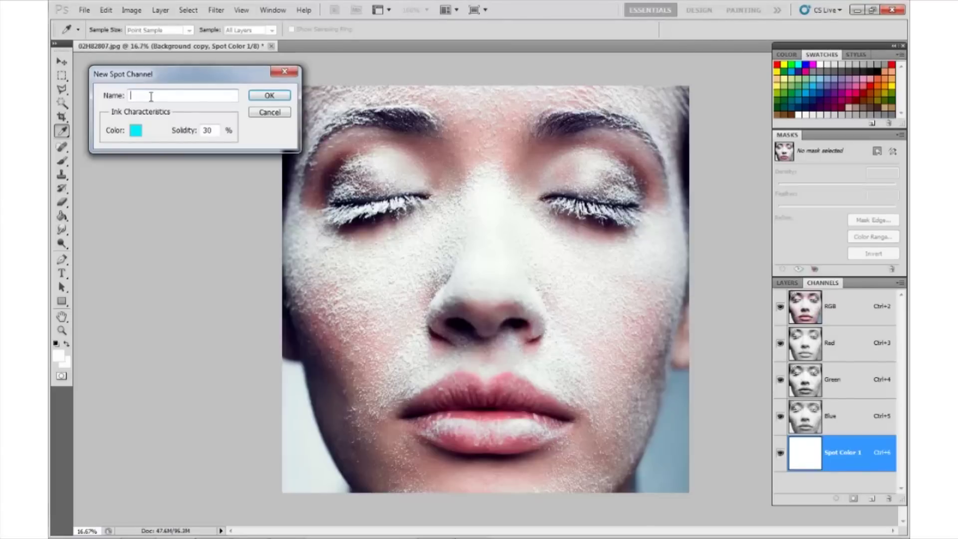
type("RD")
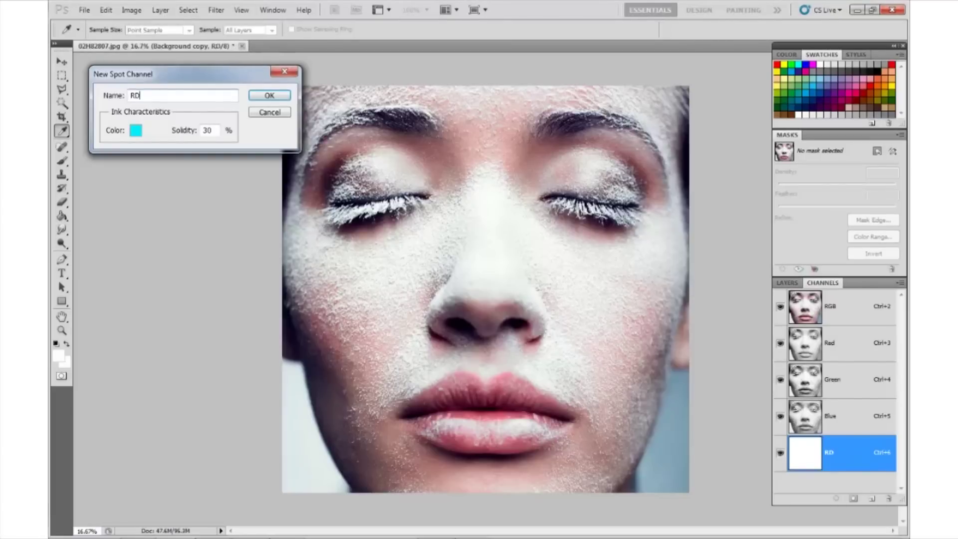
type("G_WHITE")
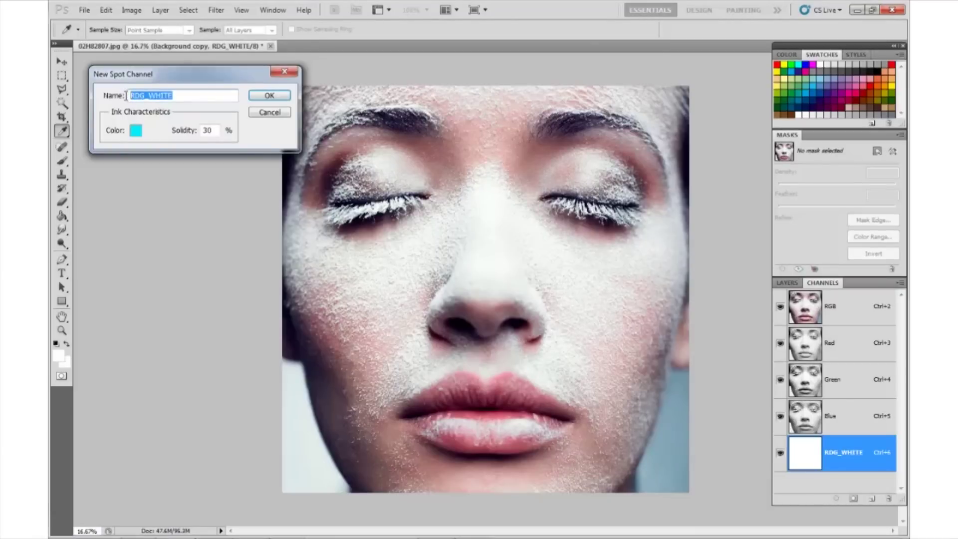
left_click_drag(173, 95, 163, 95)
left_click(261, 95)
key("v")
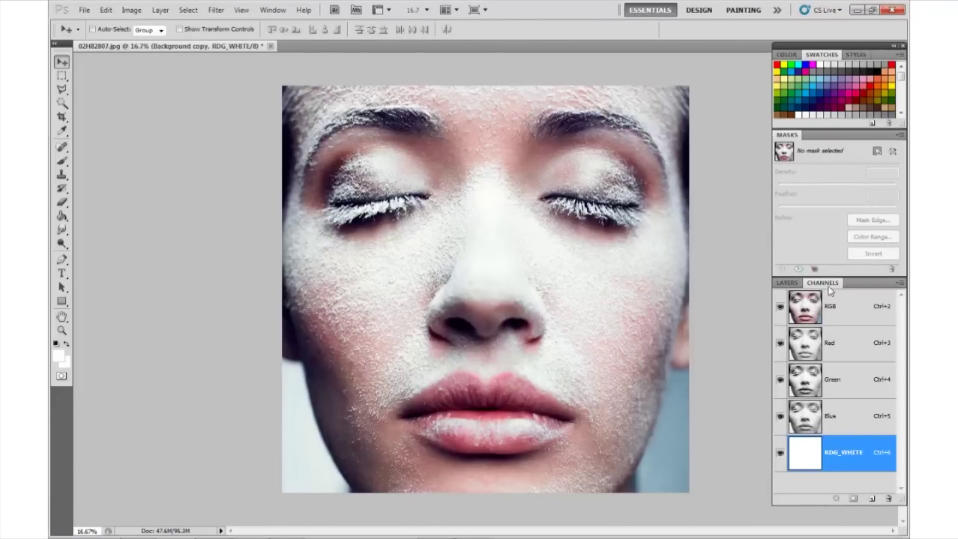
Step: On the RGB channel, marquee-select the whole face image and copy it
left_click(845, 301)
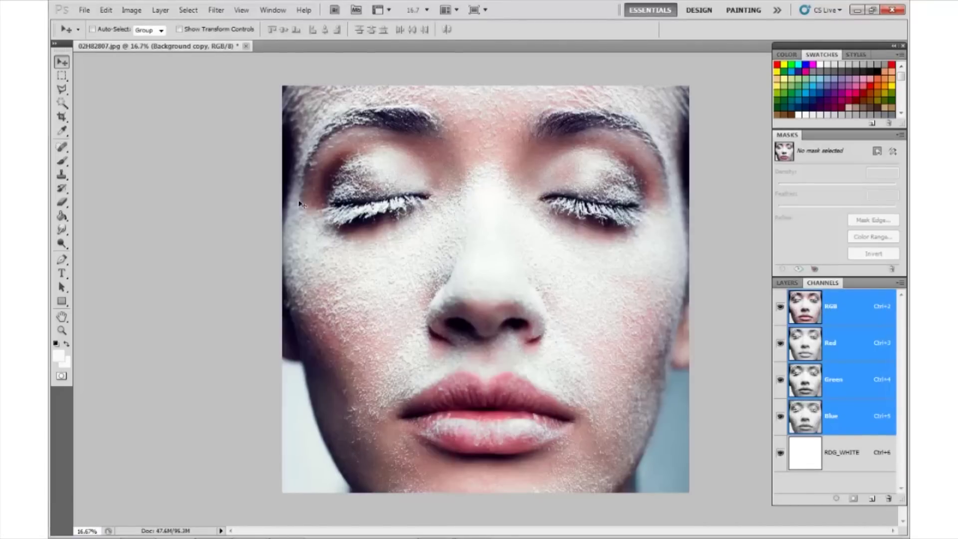
left_click(62, 76)
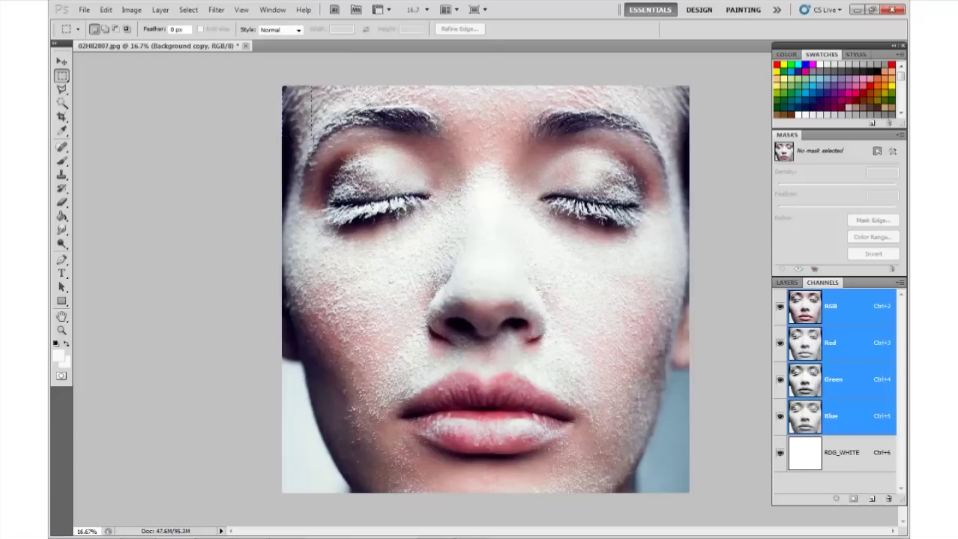
left_click_drag(312, 136, 405, 244)
left_click_drag(487, 341, 704, 498)
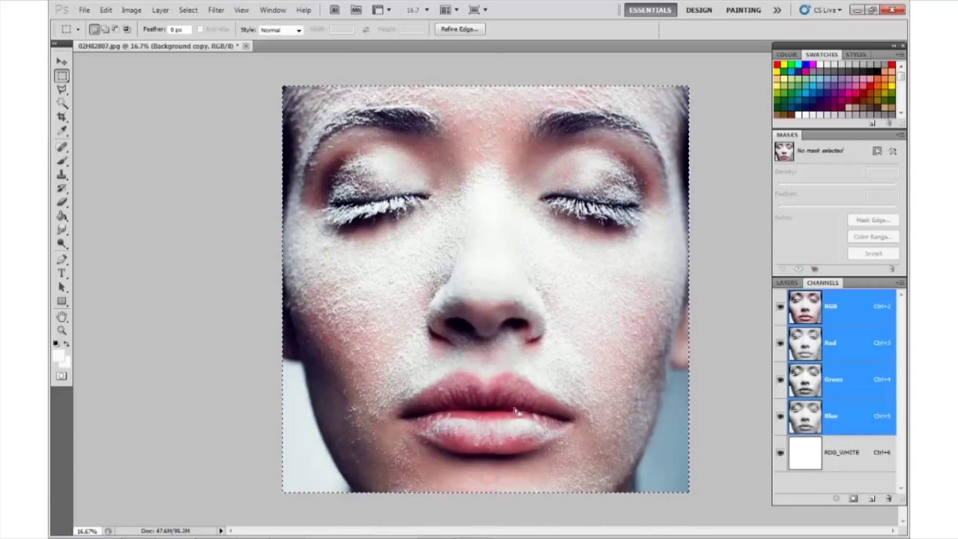
left_click(106, 10)
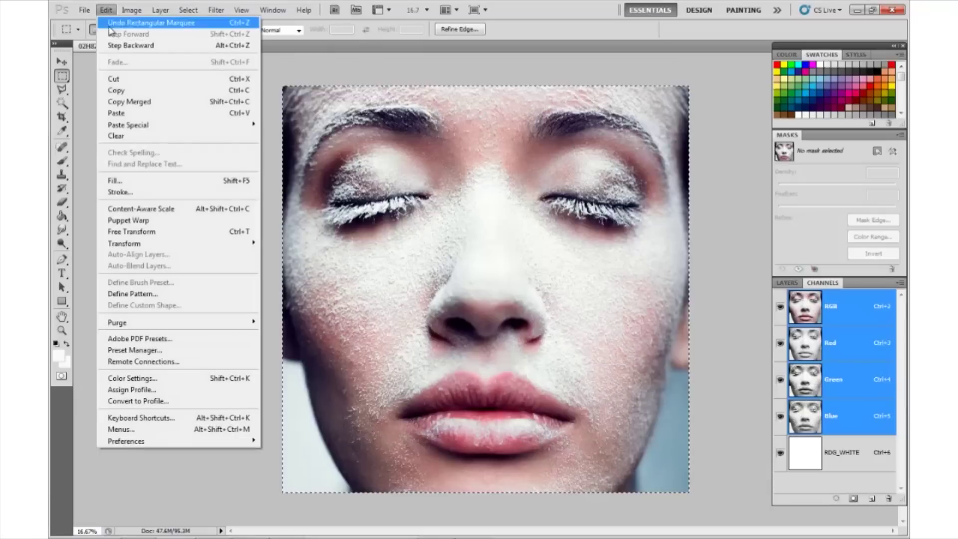
left_click(150, 89)
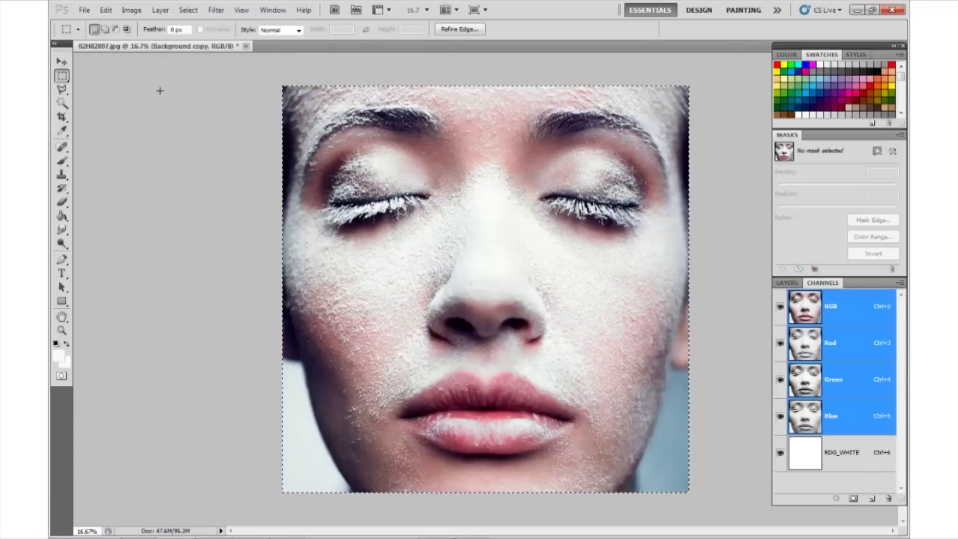
Step: Paste the copied face image into the RDG_WHITE channel
left_click(850, 453)
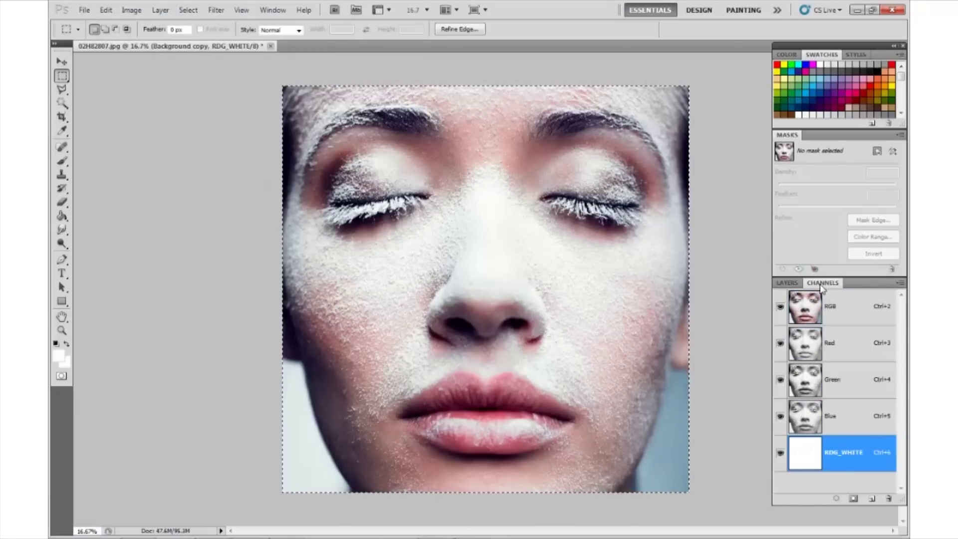
left_click(106, 11)
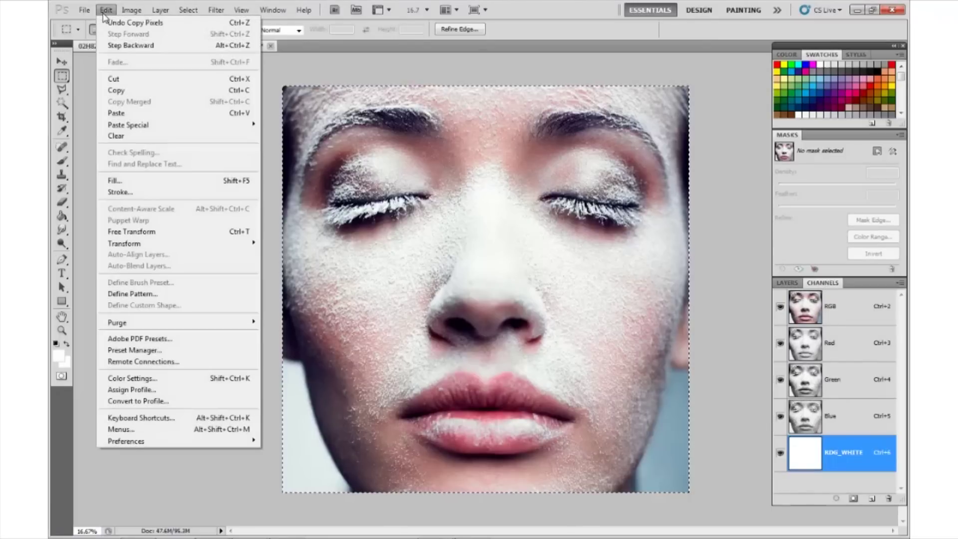
left_click(239, 114)
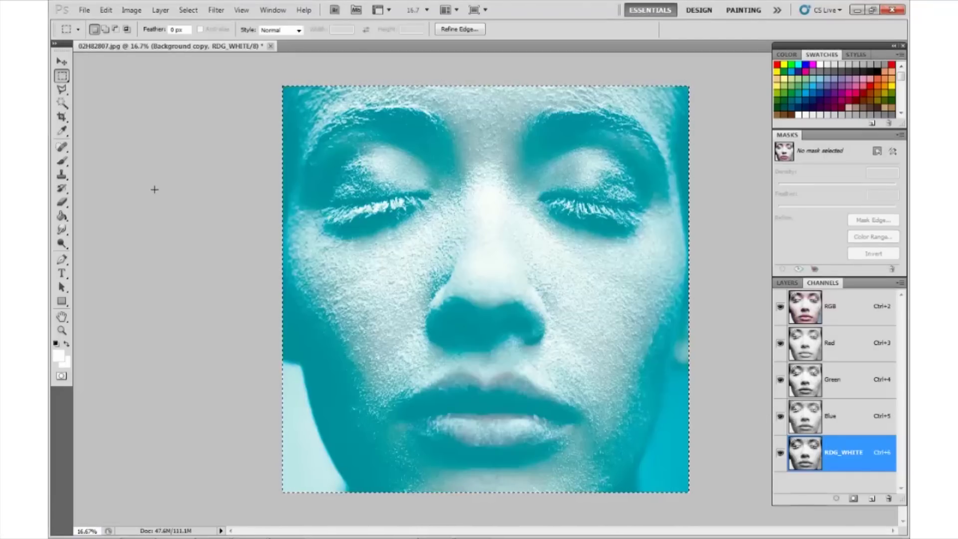
Step: Apply Image > Adjustments > Invert to the RDG_WHITE channel
left_click(106, 11)
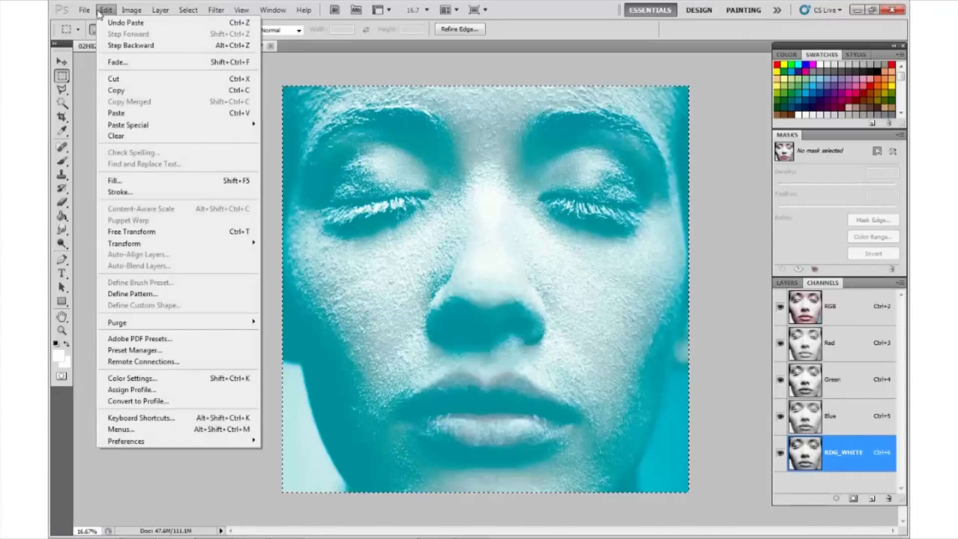
mouse_move(133, 12)
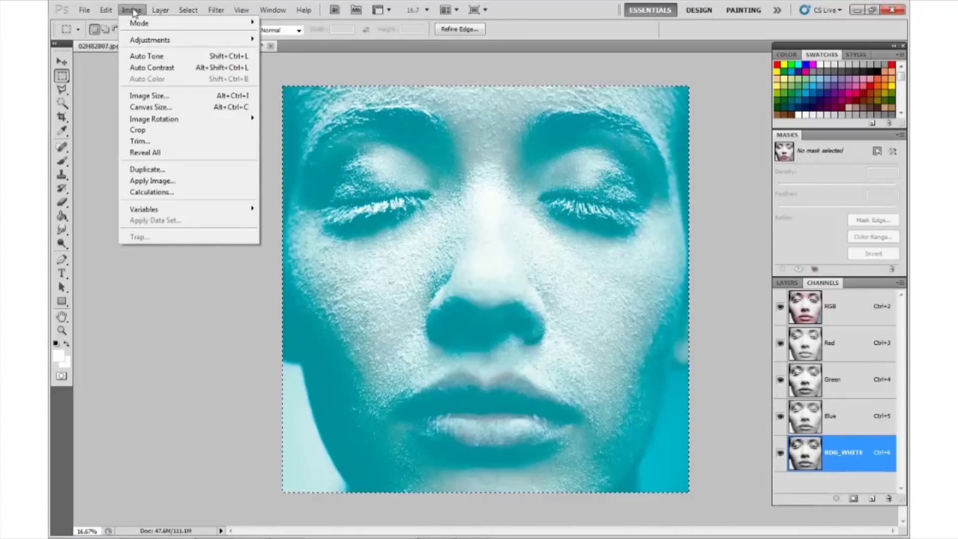
mouse_move(147, 39)
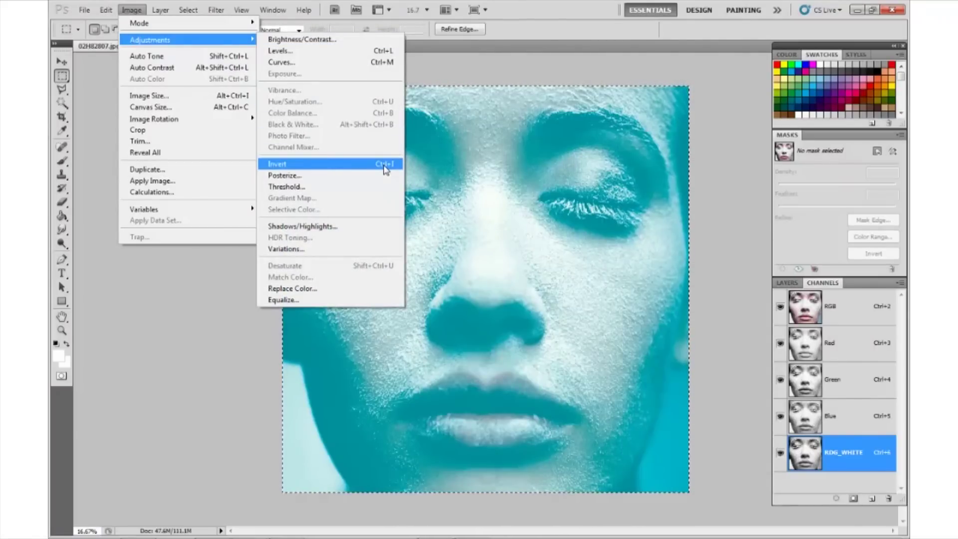
left_click(385, 169)
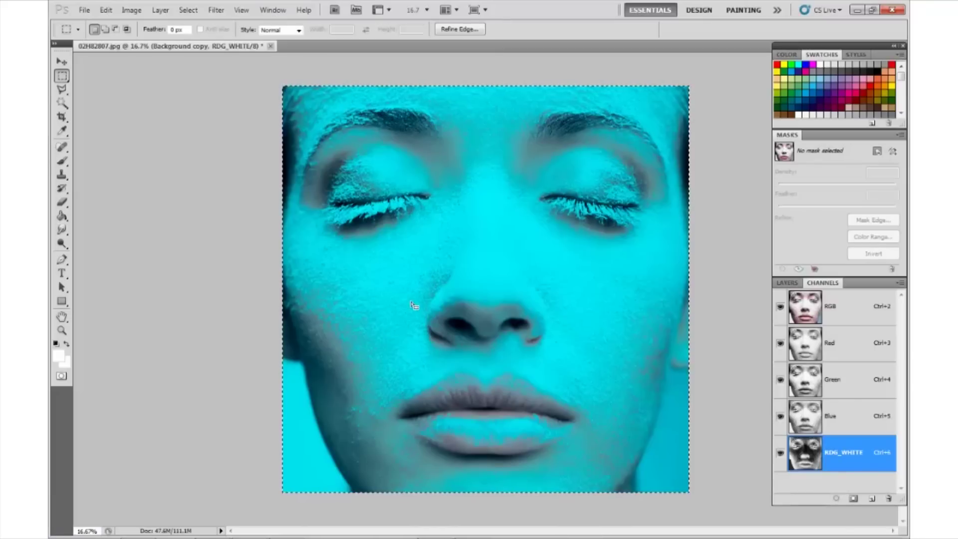
Step: Clear RDG_WHITE to white with Delete, deselect, and return to the RGB composite channel
key("v")
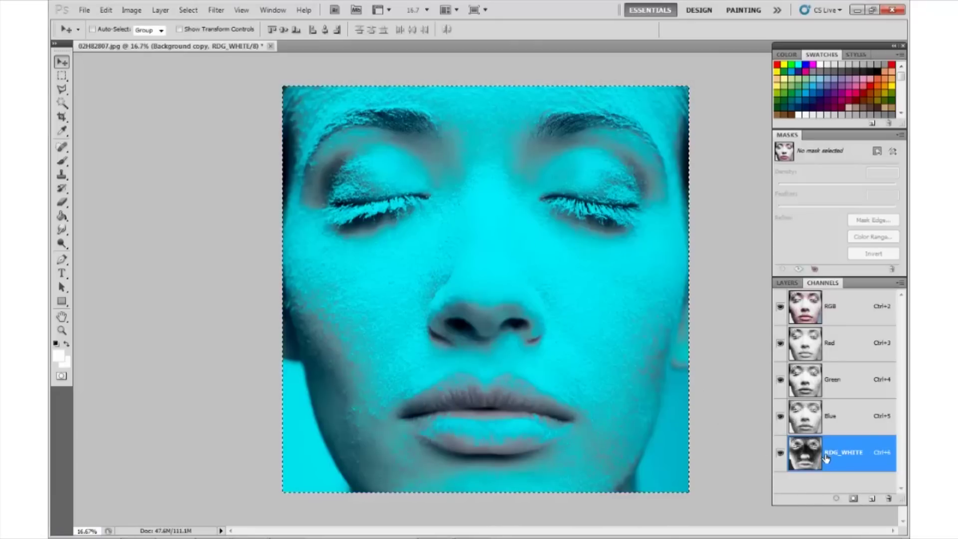
key("Delete")
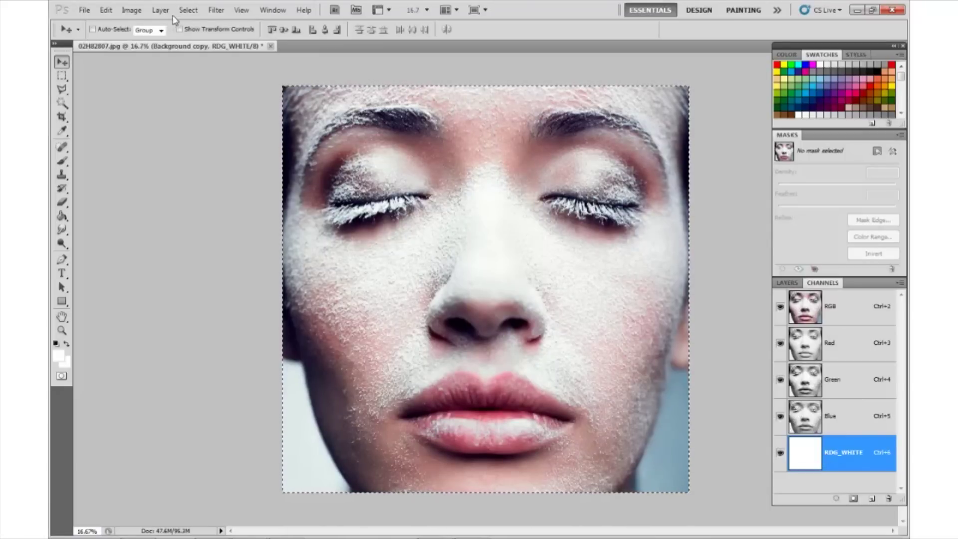
left_click(188, 10)
left_click(200, 33)
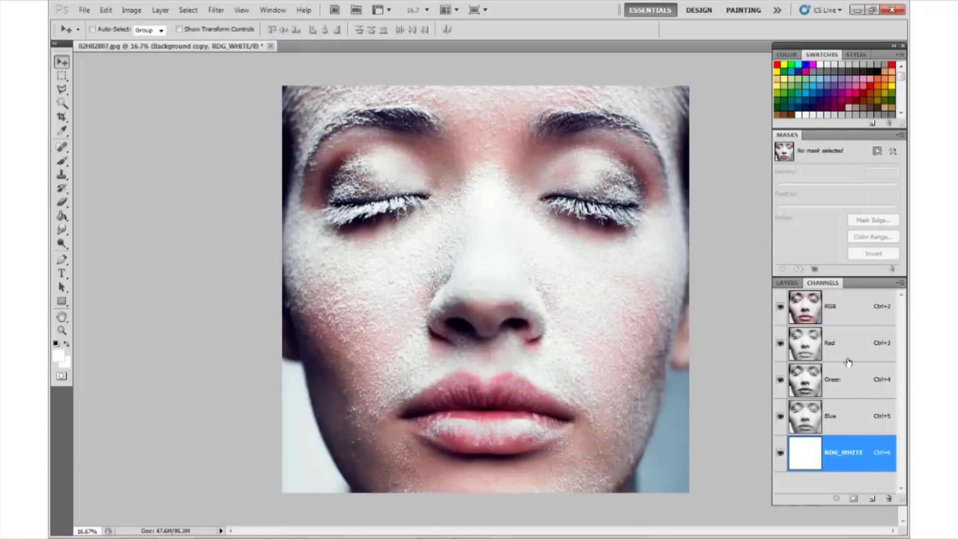
left_click(838, 309)
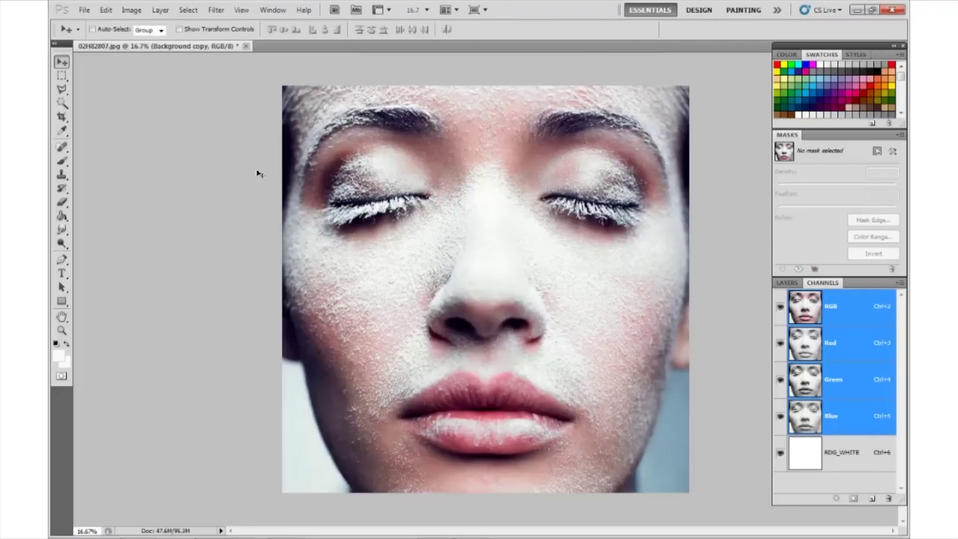
Step: Outline the nose with the Polygonal Lasso, discard it, then switch to the Magic Wand with nothing selected
left_click_drag(63, 90, 102, 96)
left_click(424, 243)
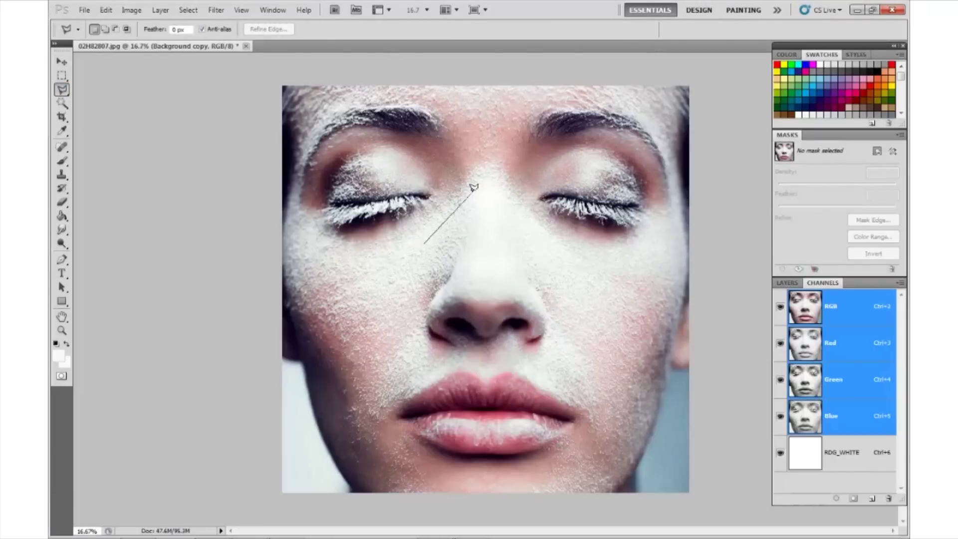
left_click(479, 167)
left_click(556, 260)
left_click(567, 351)
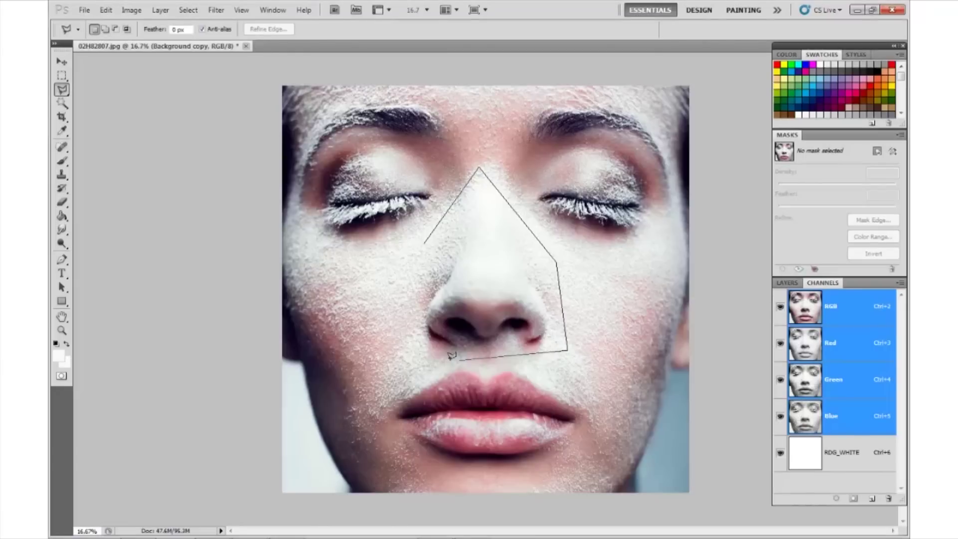
left_click(424, 357)
left_click(425, 242)
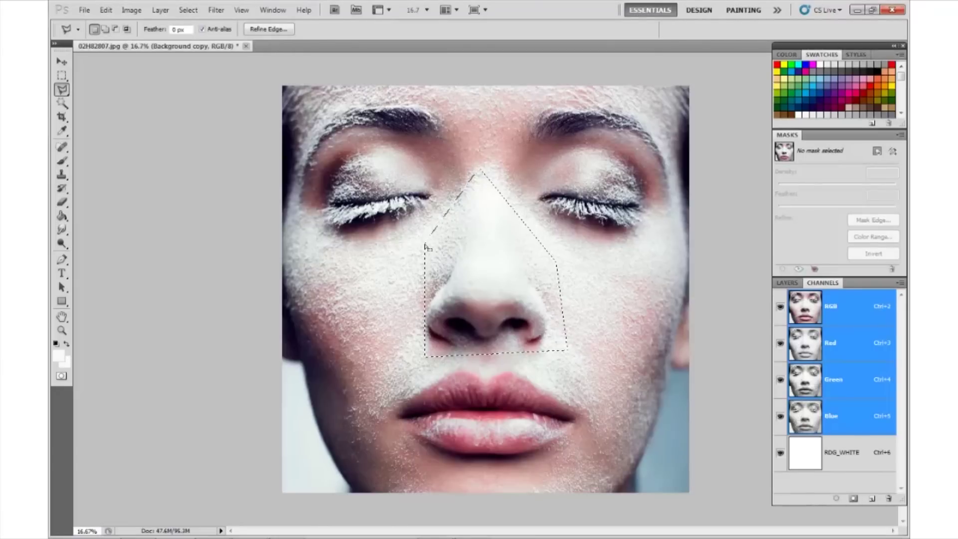
key("ctrl+d")
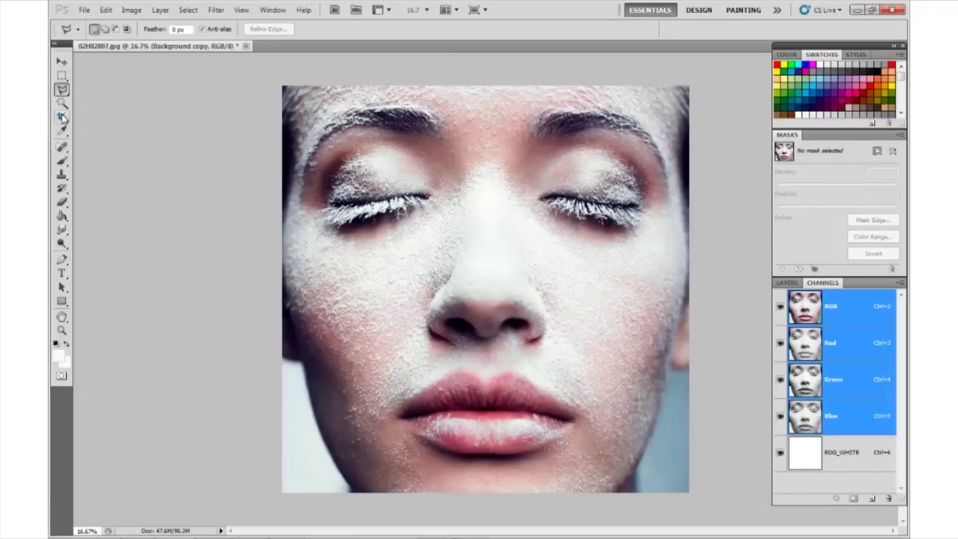
left_click(62, 104)
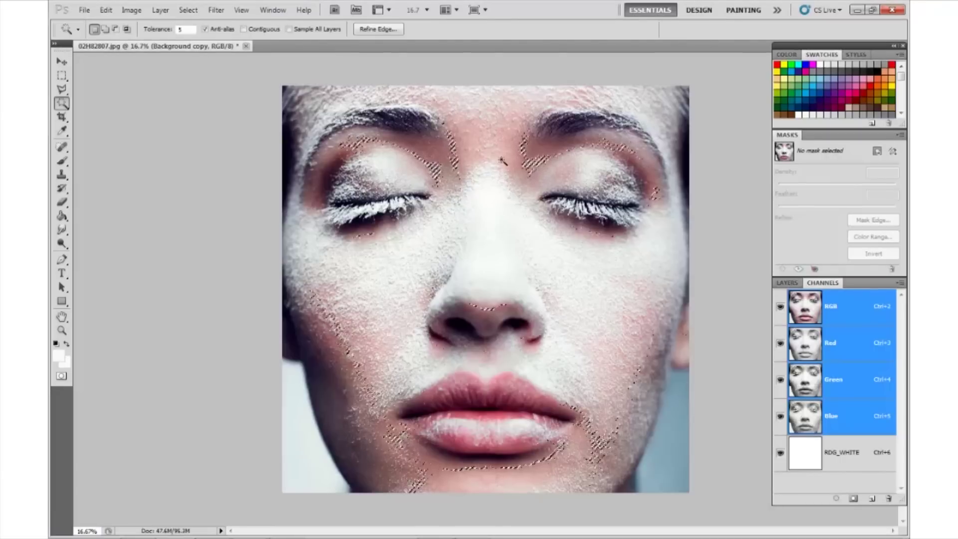
key("ctrl+d")
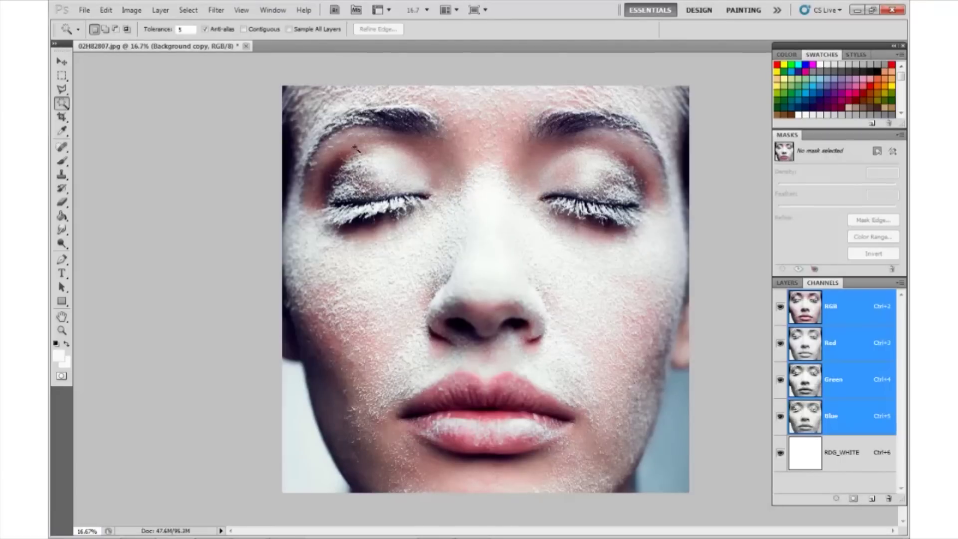
Step: Use Select > Color Range, sampling the white powdered skin at Fuzziness 73
left_click(188, 10)
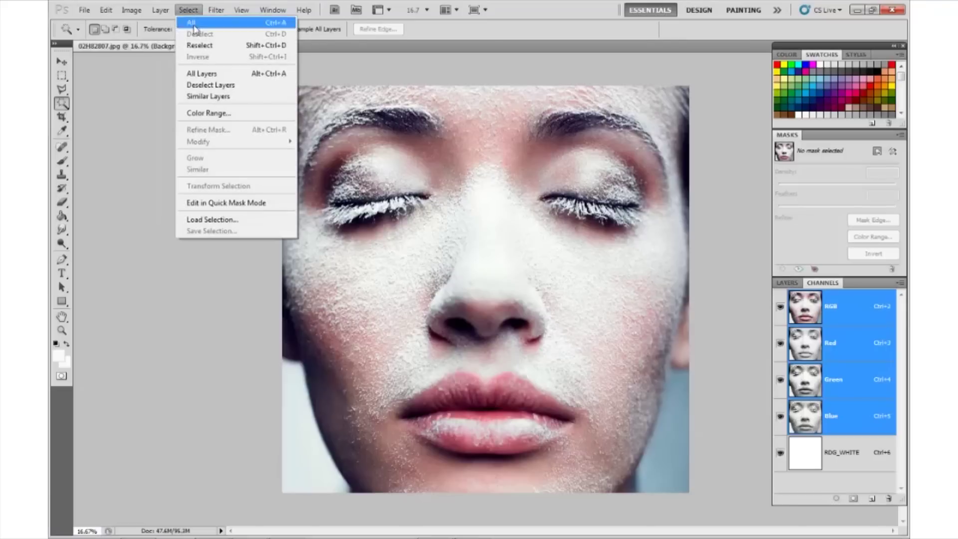
left_click(217, 113)
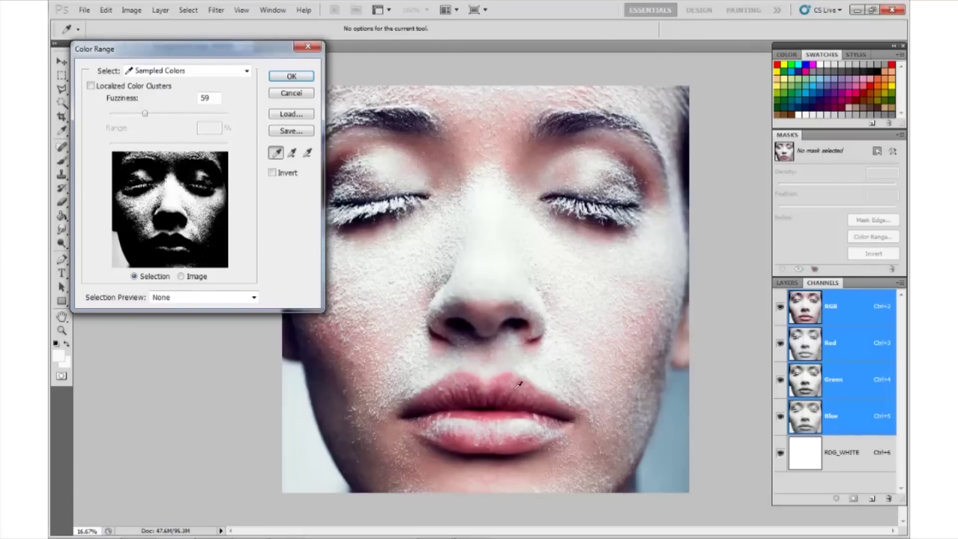
left_click(511, 413)
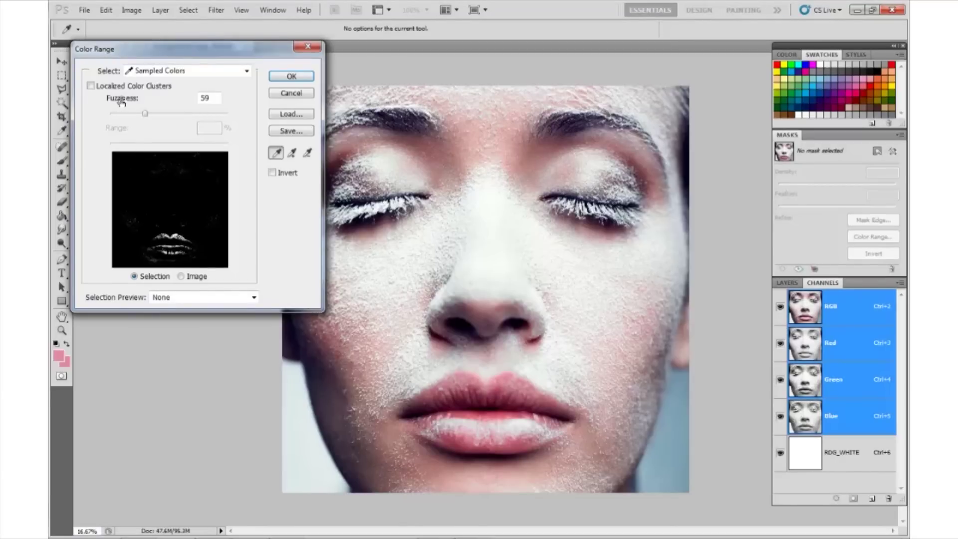
mouse_move(143, 116)
left_mouse_down()
mouse_move(197, 118)
mouse_move(150, 118)
mouse_move(193, 119)
mouse_move(158, 118)
left_mouse_up()
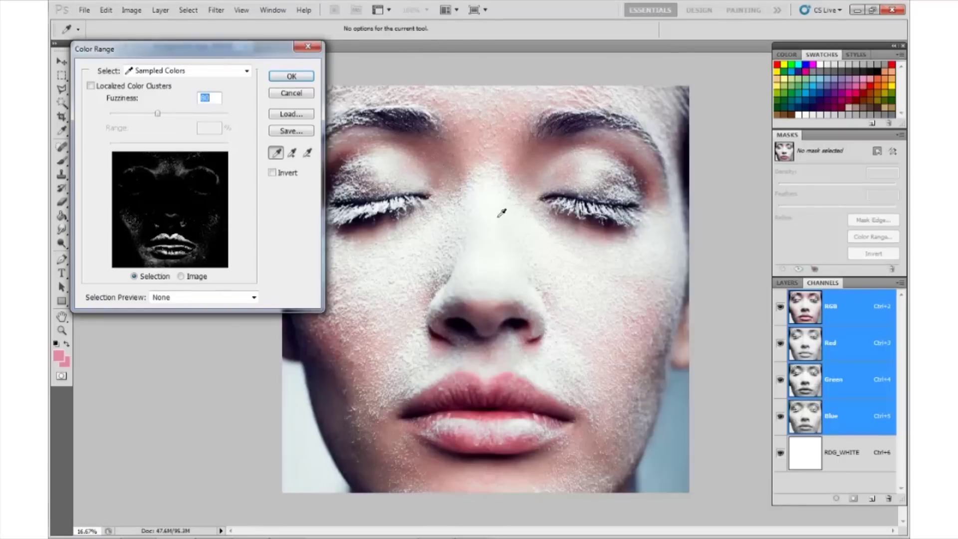
left_click(493, 209)
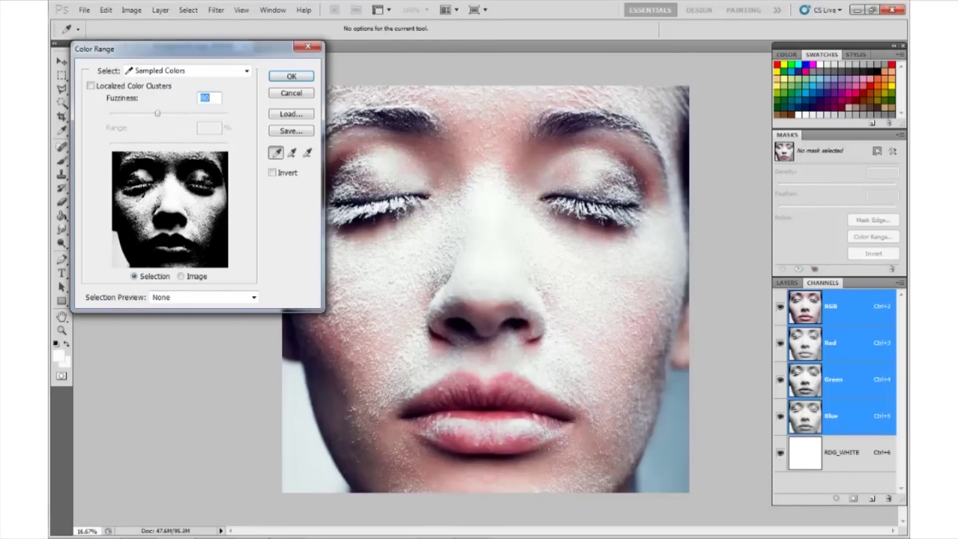
left_click_drag(158, 117, 153, 119)
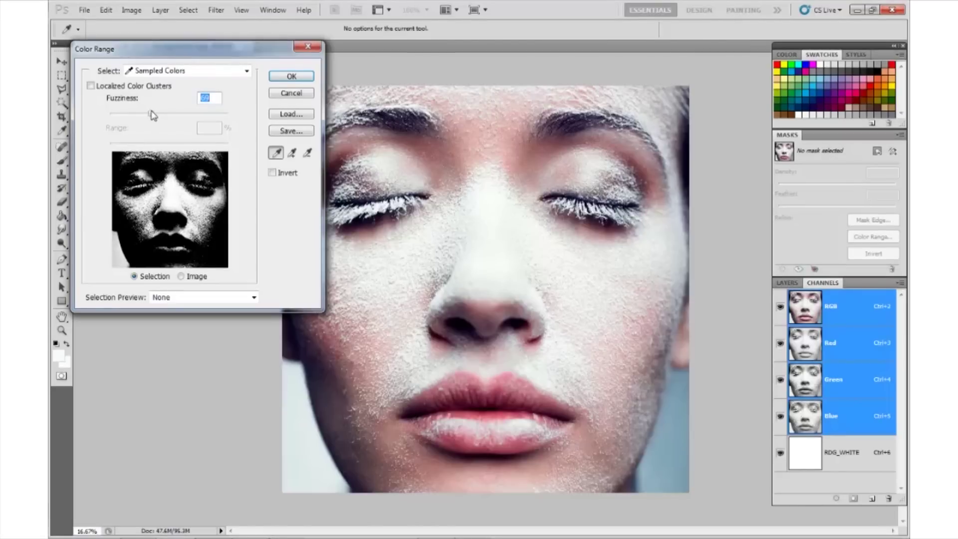
mouse_move(152, 115)
left_mouse_down()
mouse_move(143, 116)
mouse_move(157, 116)
left_mouse_up()
left_click(279, 76)
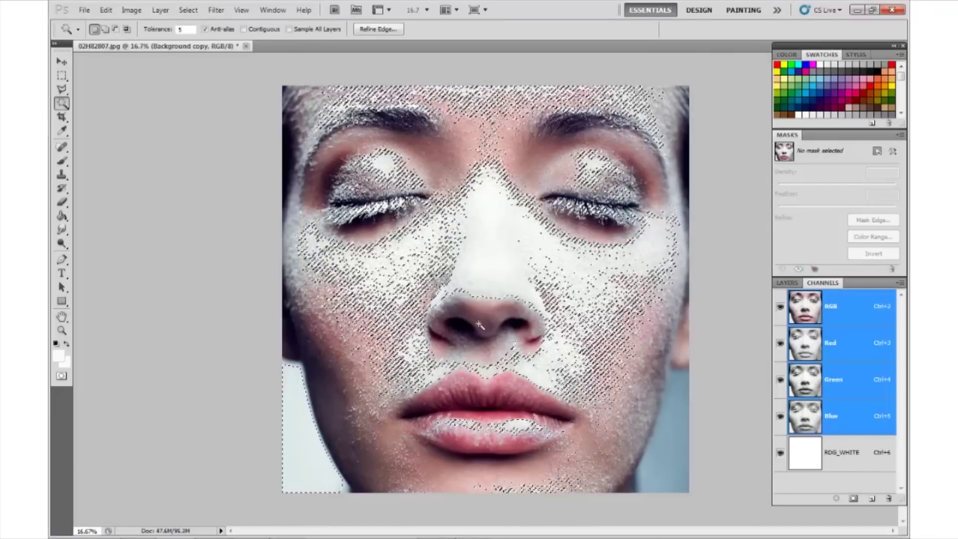
Step: Fill the selected powder areas into the RDG_WHITE channel with Delete, then deselect with Ctrl+D
left_click(841, 455)
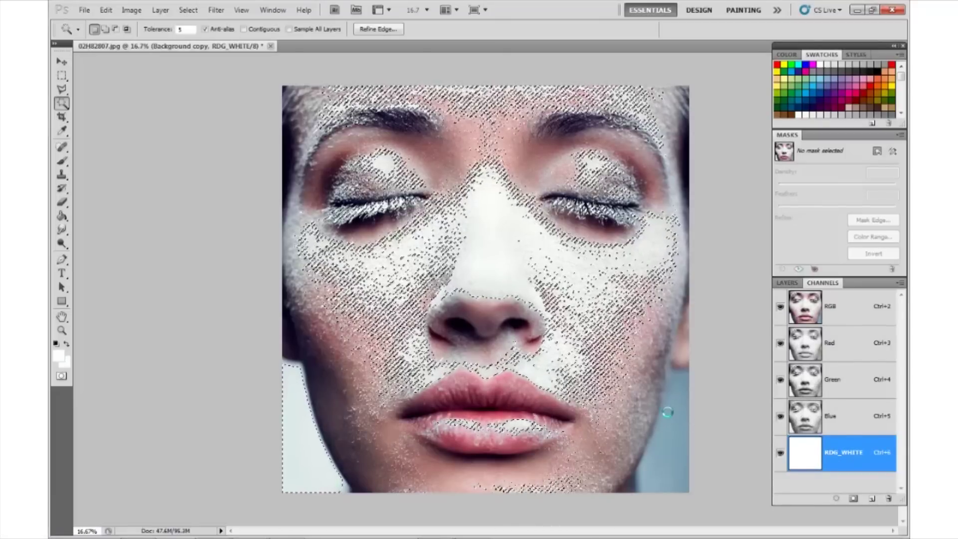
key("Delete")
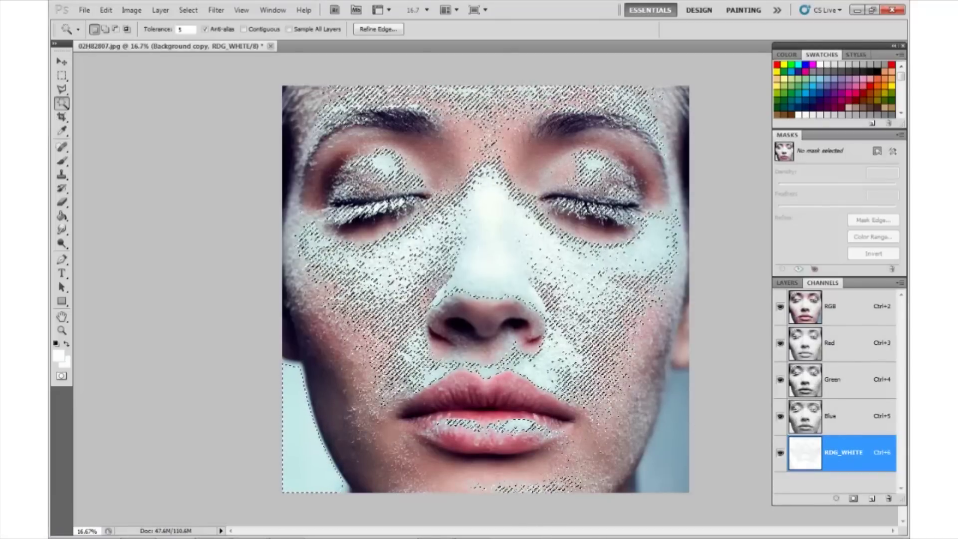
key("ctrl+d")
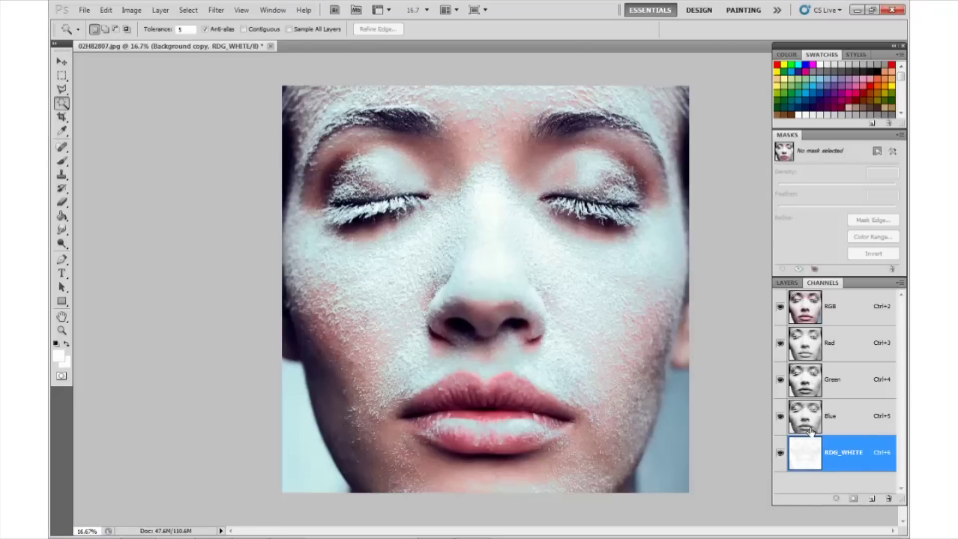
left_click(900, 282)
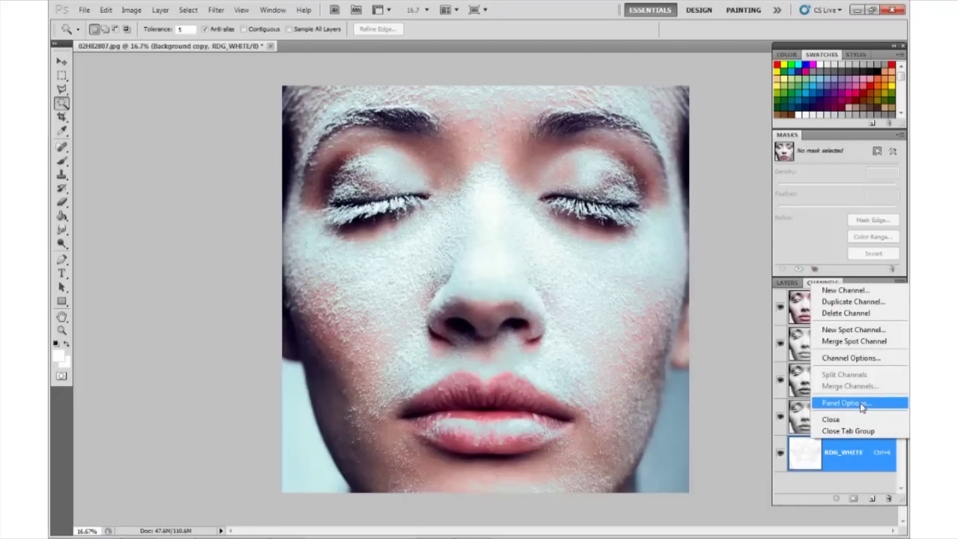
Step: Set the Channels panel thumbnails to the largest size via Panel Options
left_click(843, 403)
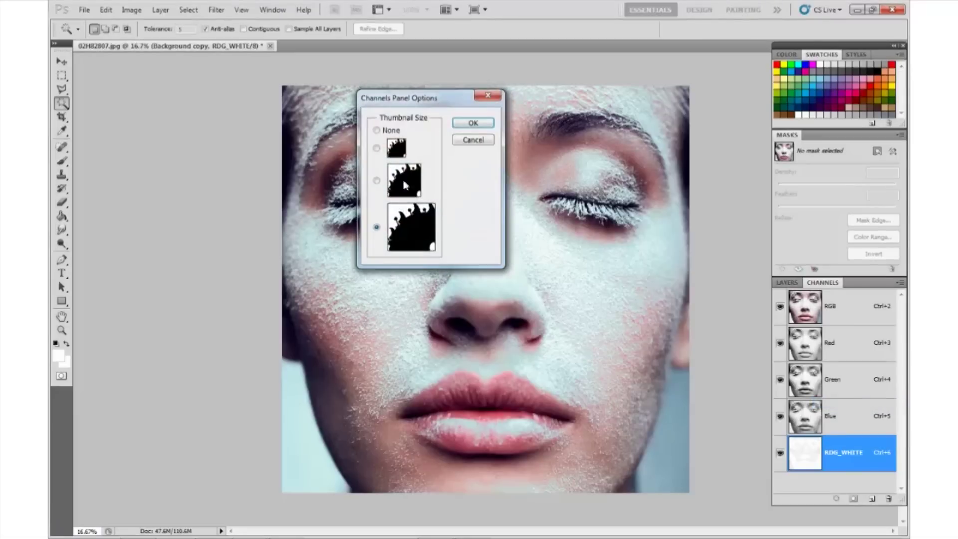
left_click(473, 123)
left_click_drag(901, 370, 901, 407)
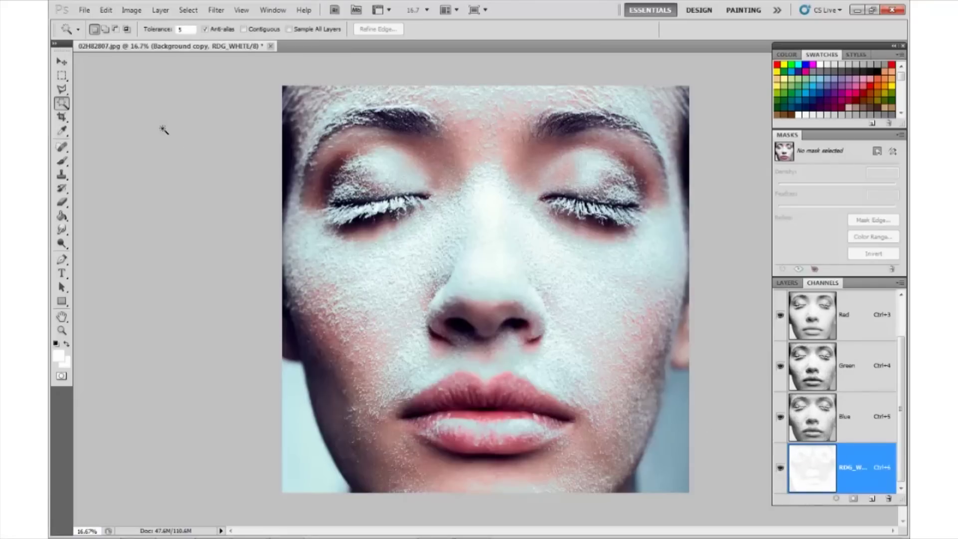
Step: Save the face image to the Desktop as Photoshop PDF 02H82807.pdf with Spot Colors included
left_click(83, 10)
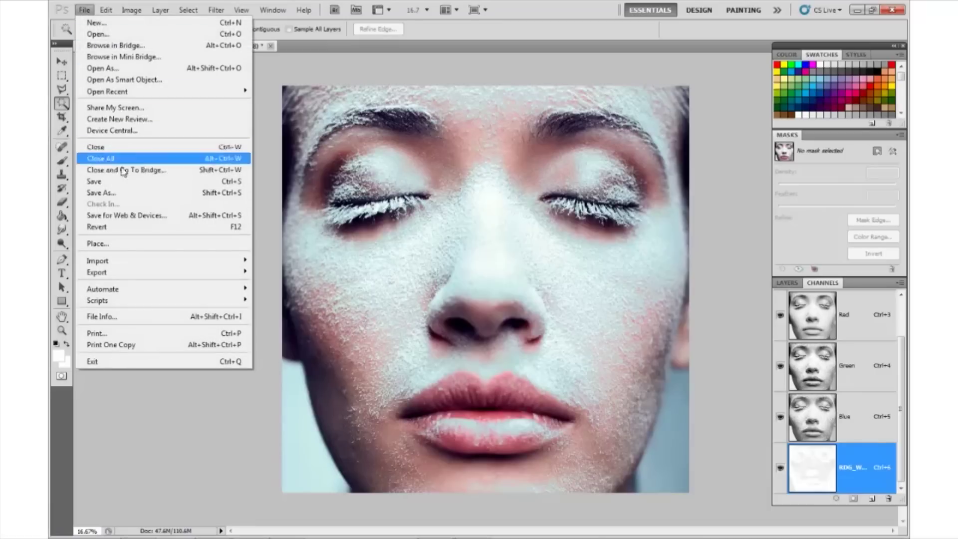
left_click(132, 194)
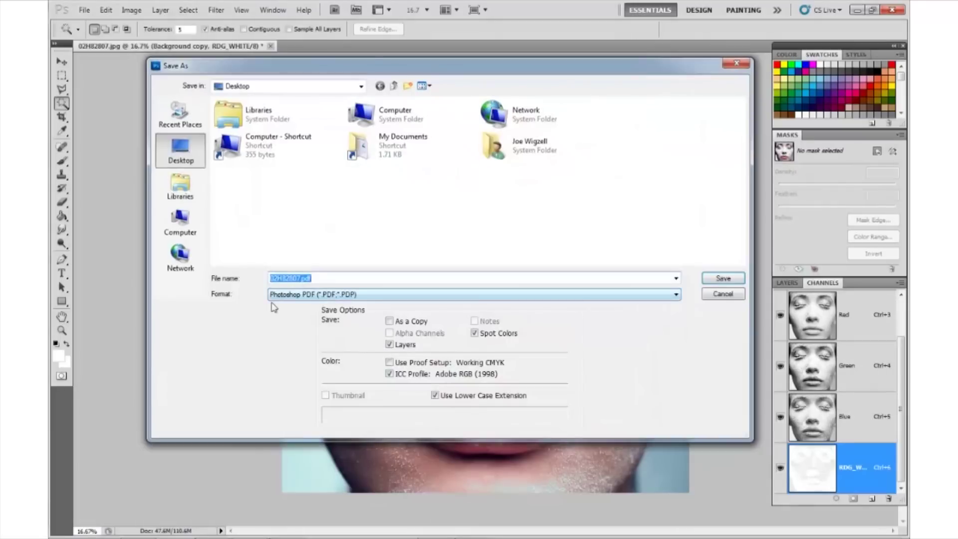
left_click(306, 295)
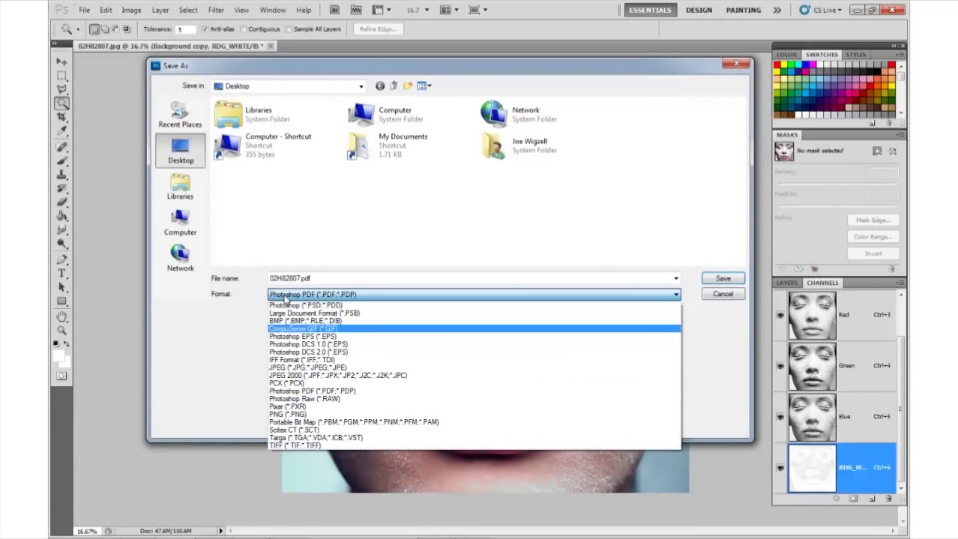
left_click(313, 392)
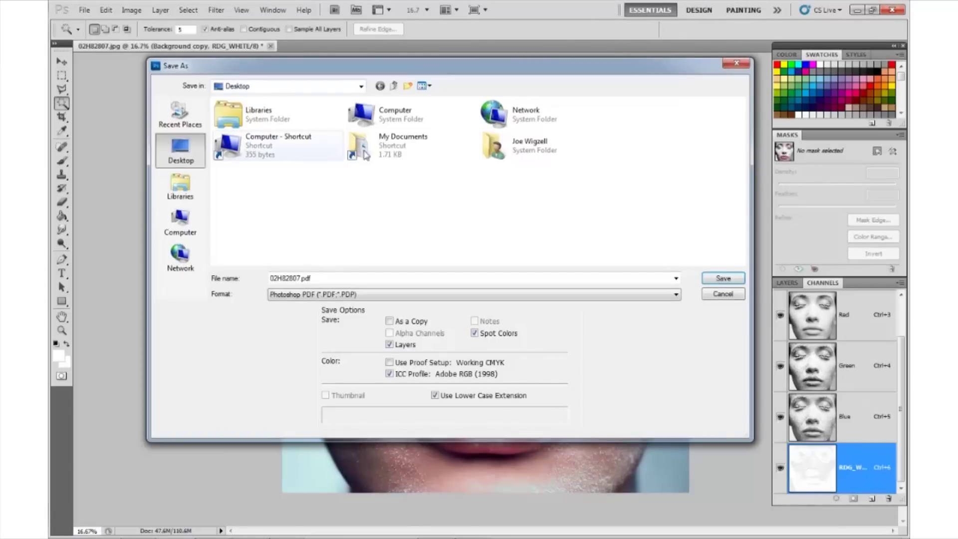
left_click(719, 278)
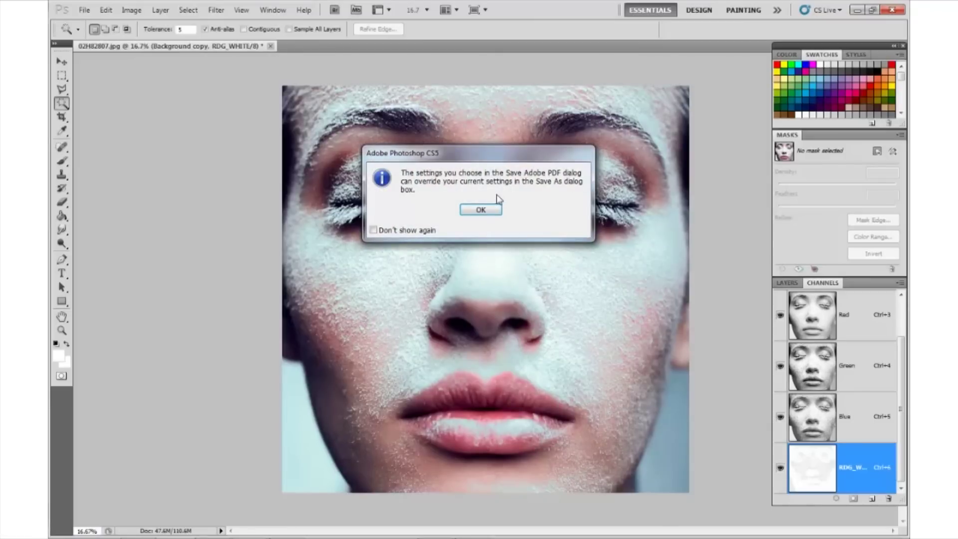
Step: Write the PDF with Acrobat 4 (PDF 1.3) compatibility and accept the save warning
left_click(491, 209)
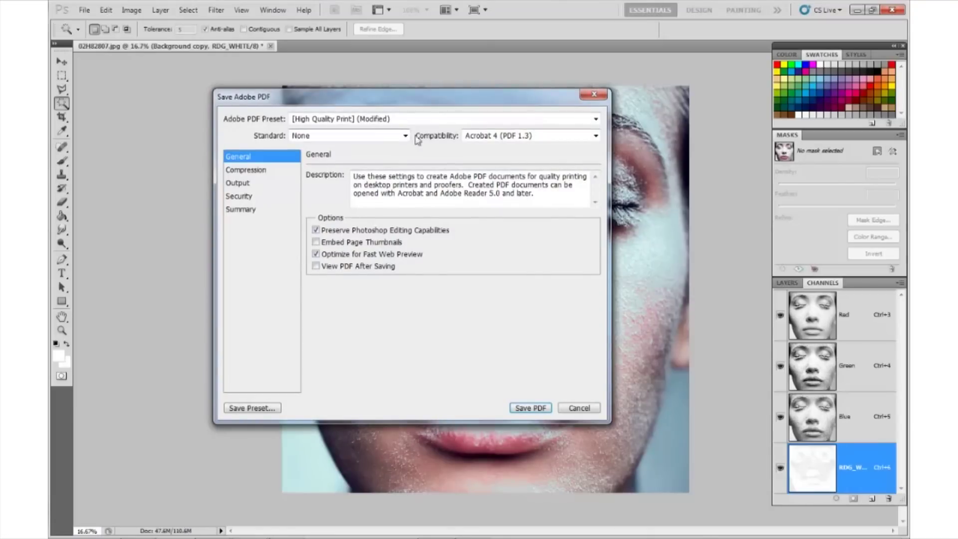
left_click(504, 136)
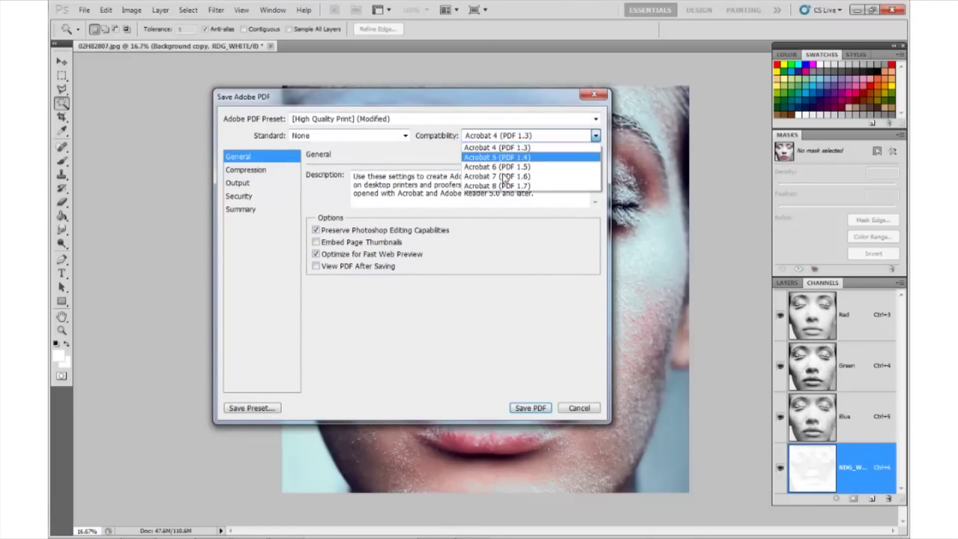
left_click(517, 150)
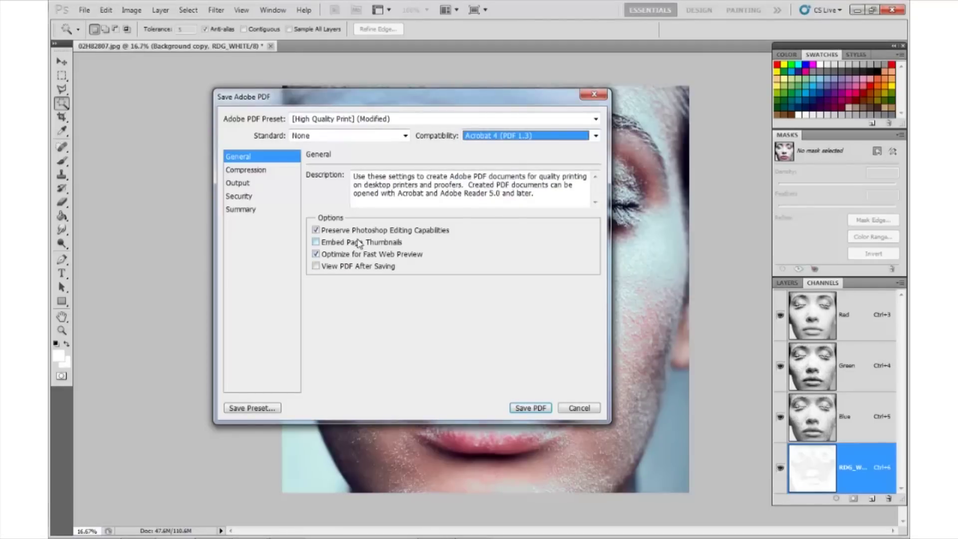
left_click(539, 408)
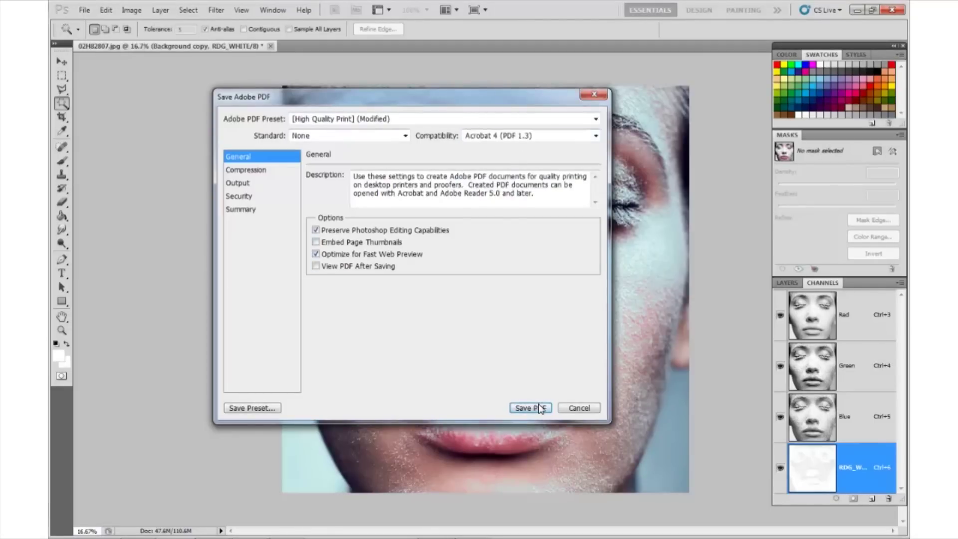
left_click_drag(409, 159, 397, 166)
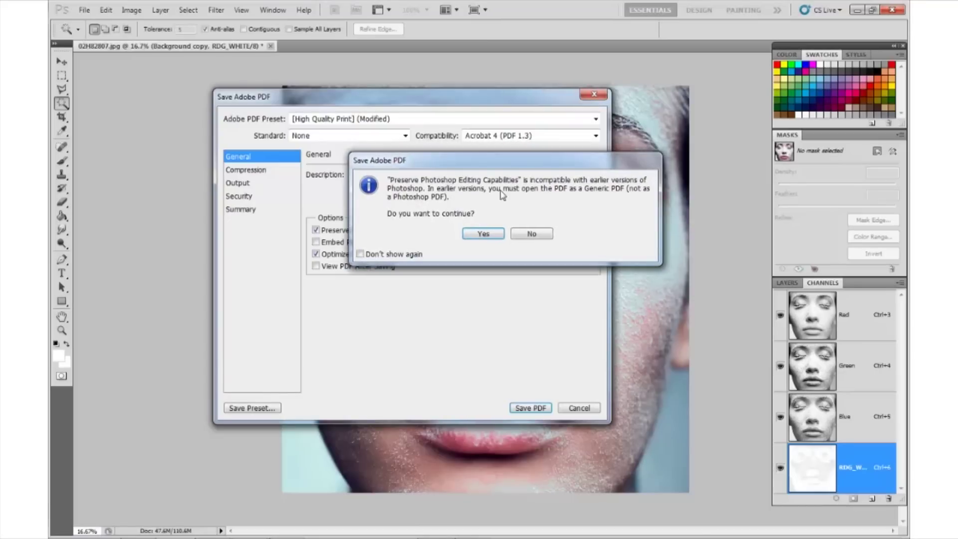
left_click(489, 236)
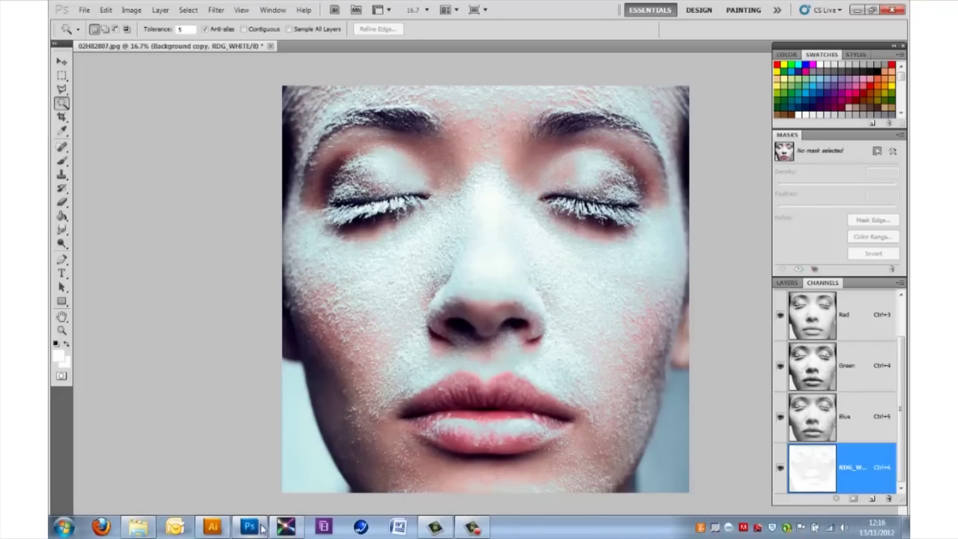
Step: In VersaWorks, add a job to Queue A and choose 02H82807.pdf from the Desktop
left_click(286, 527)
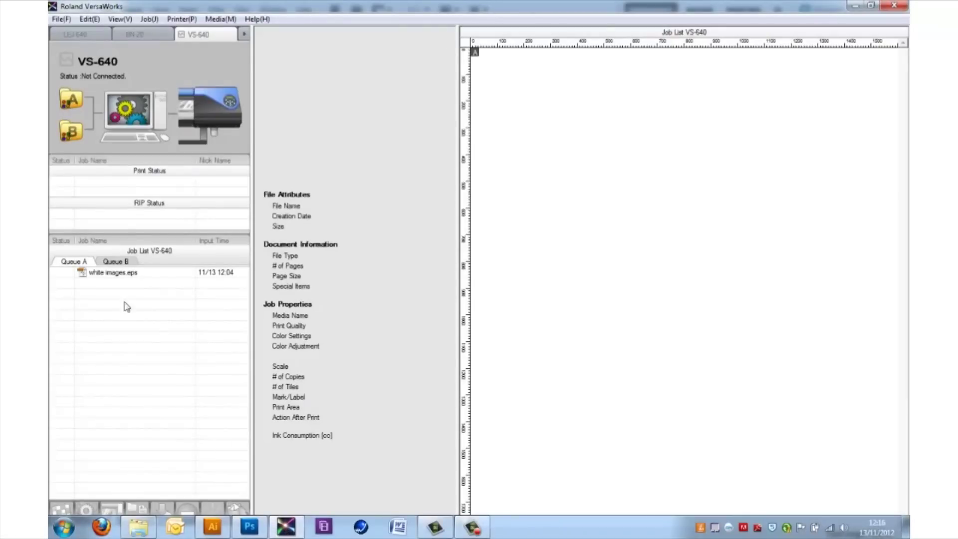
left_click(61, 21)
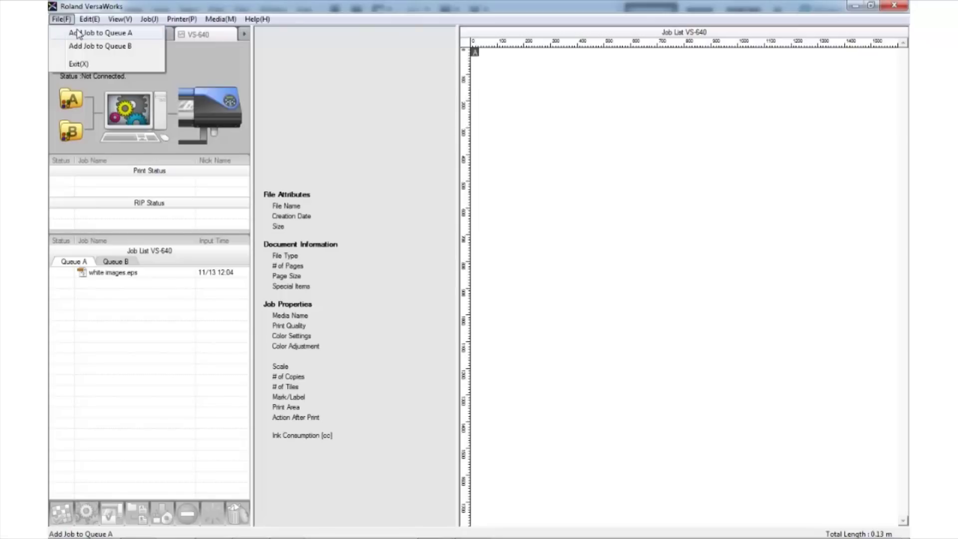
left_click(76, 31)
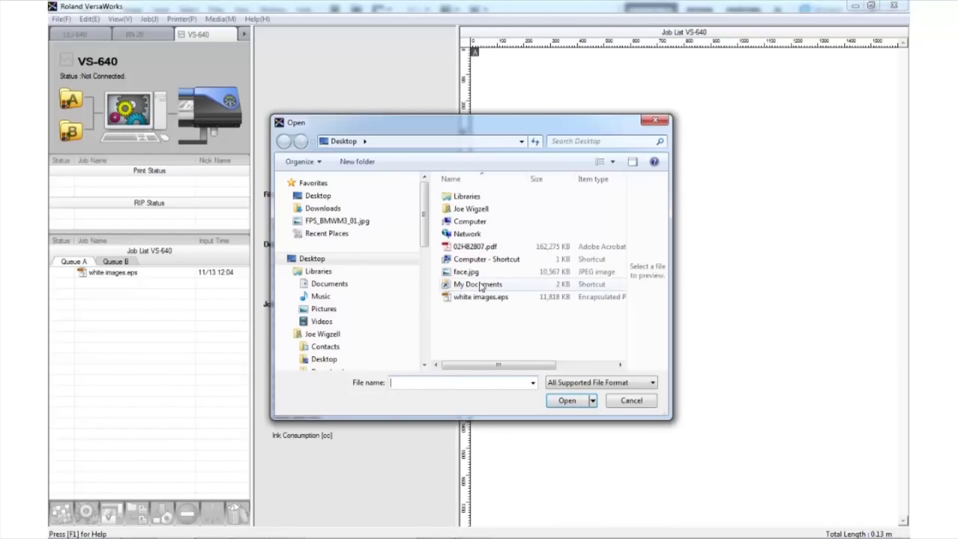
left_click(474, 246)
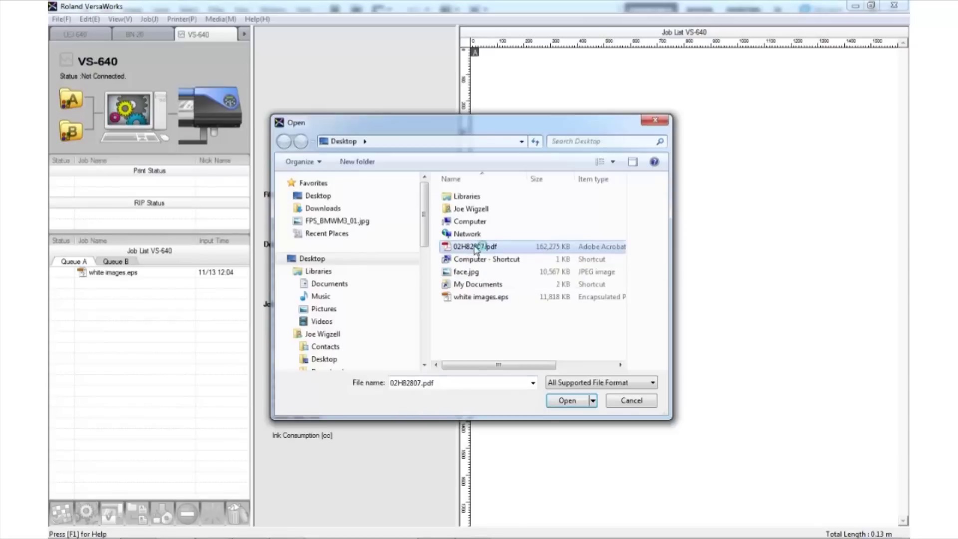
Step: Load 02H82807.pdf into Queue A and select it to show its preview and attributes
left_click(567, 400)
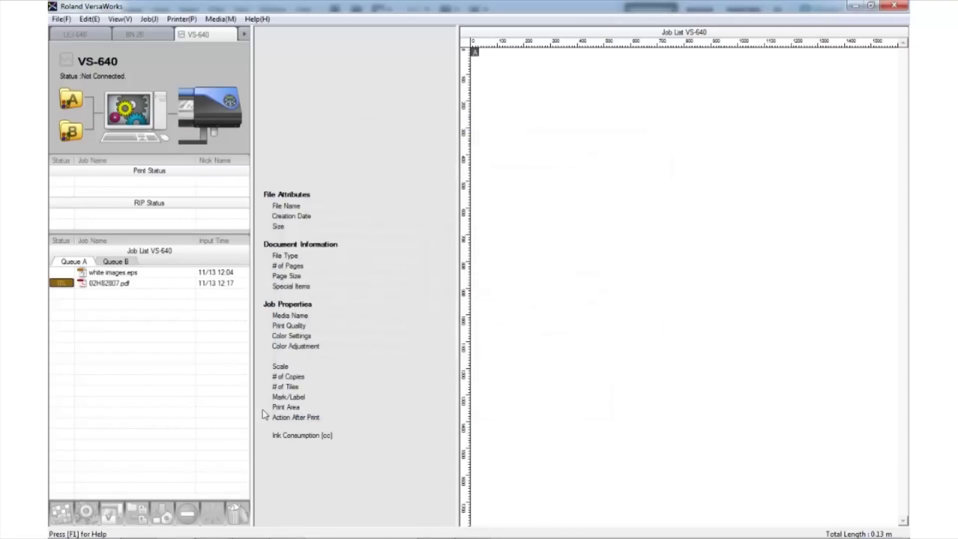
left_click(108, 287)
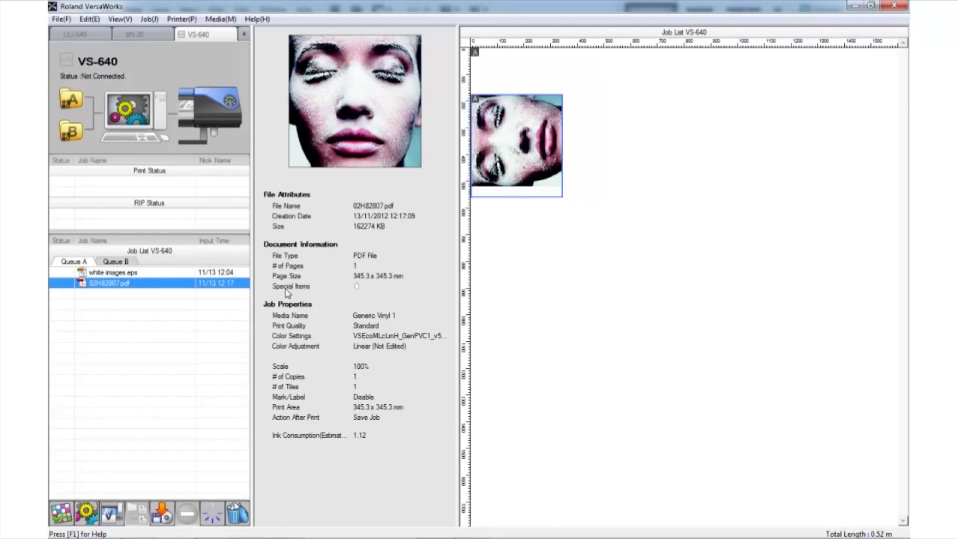
mouse_move(359, 290)
Step: Scale the 02H82807.pdf job to 400% in its Job Settings
double_click(327, 134)
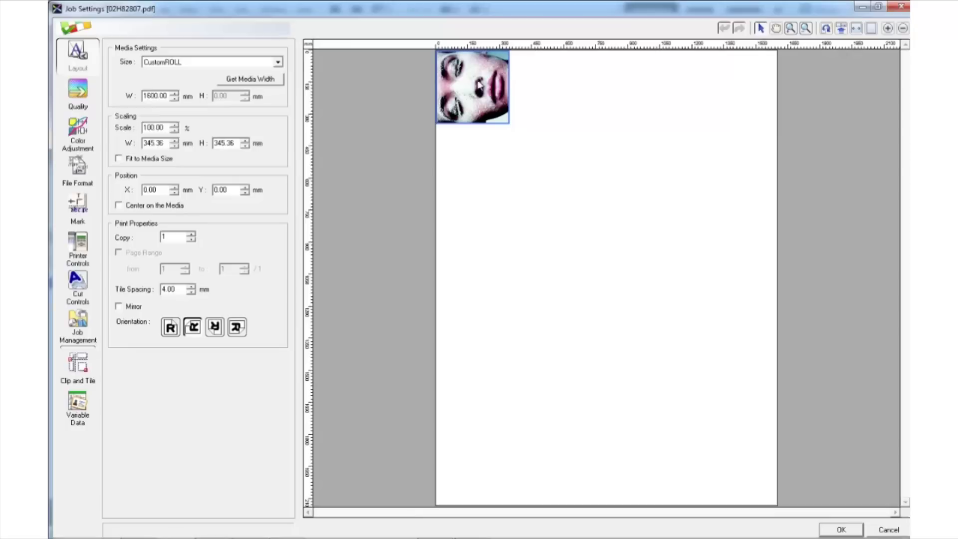
double_click(165, 128)
type("400")
key("Return")
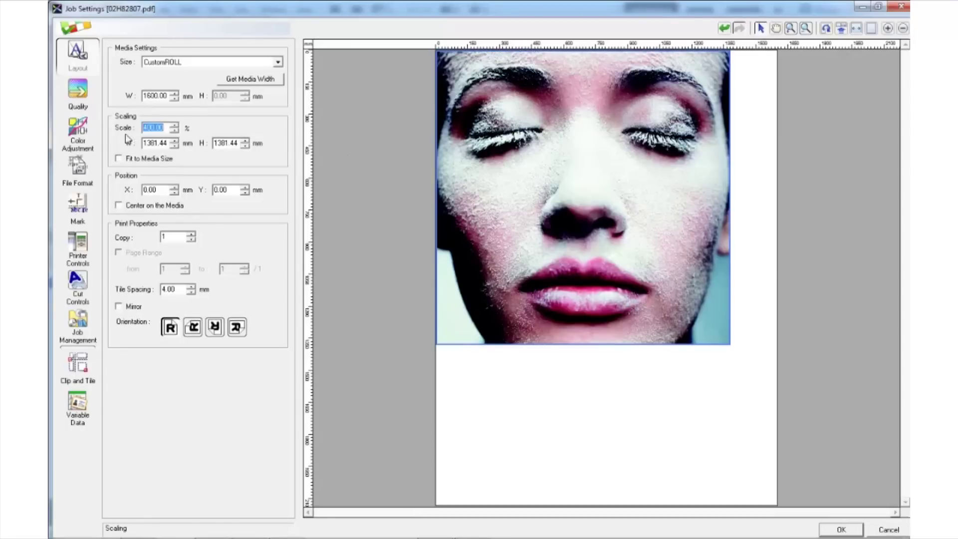
Step: Set the job's Quality to ESP-CL : Clear PET Film media and White (v) print mode
left_click(77, 92)
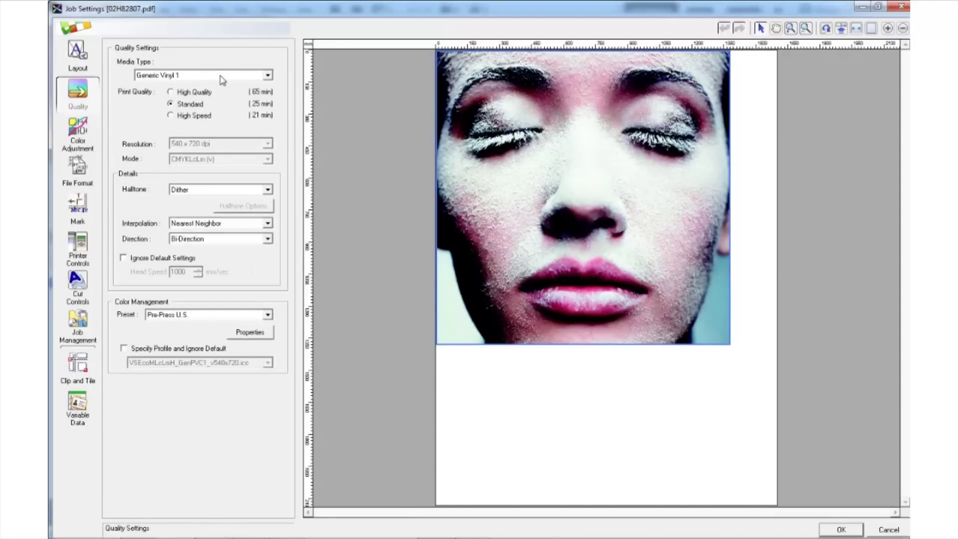
left_click(267, 75)
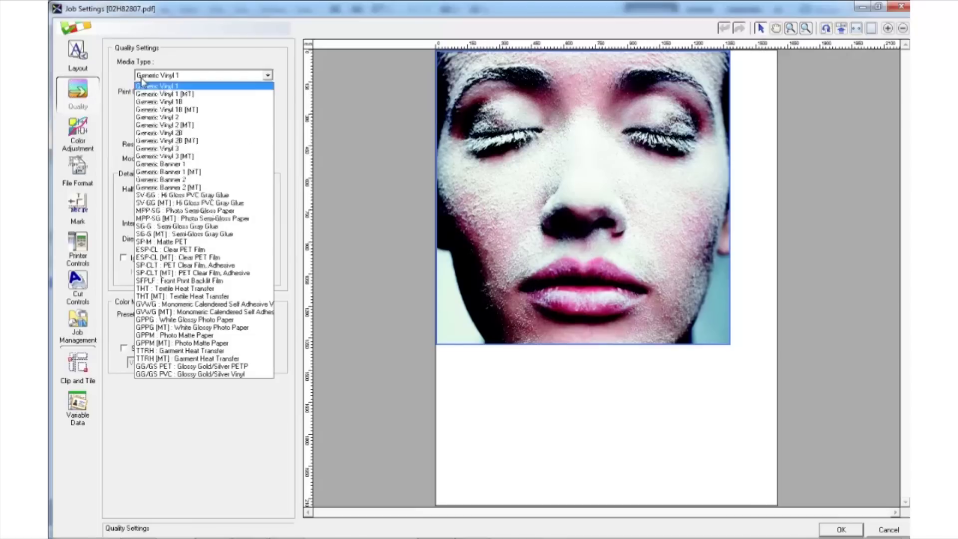
left_click(193, 250)
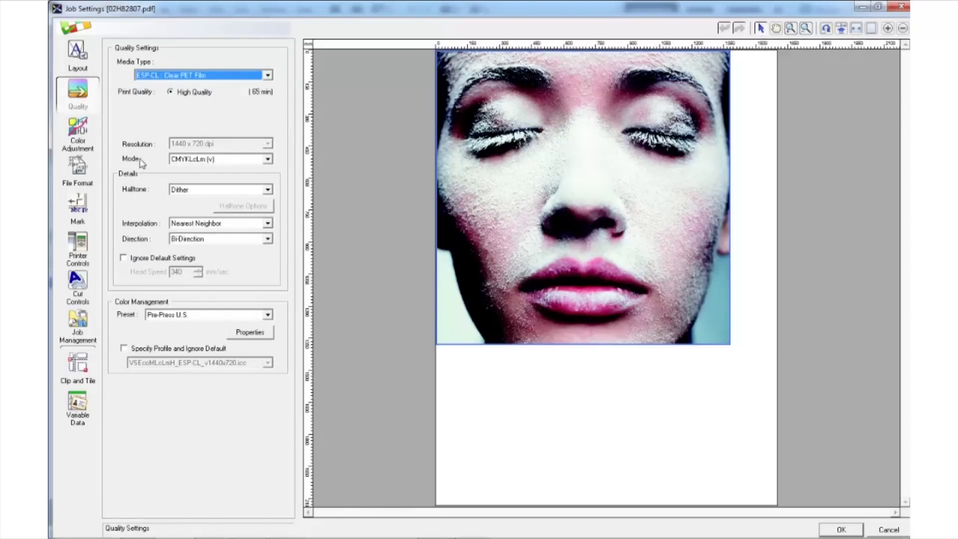
left_click(209, 159)
left_click(201, 195)
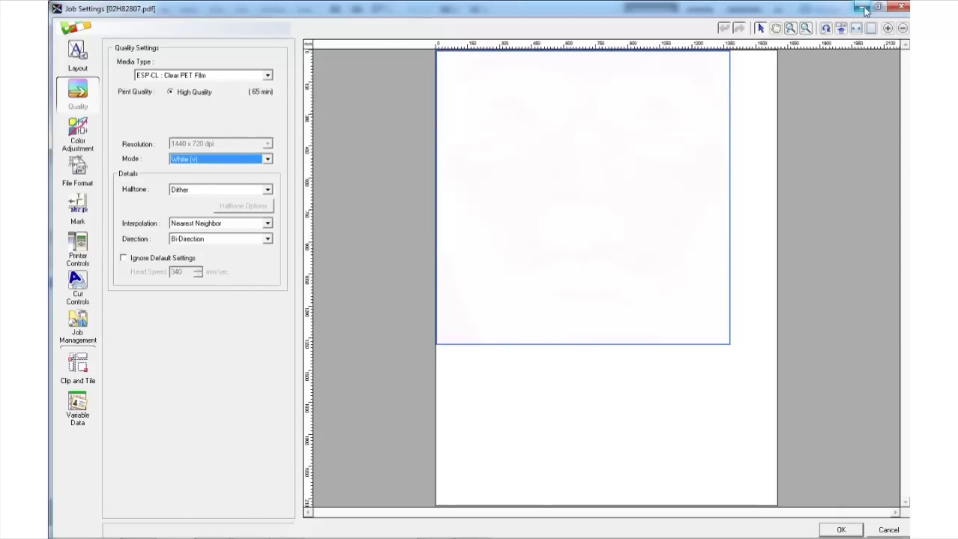
Step: In Photoshop, confirm the spot channel is named RDG_WHITE with 30% solidity, then close its options
left_click(862, 8)
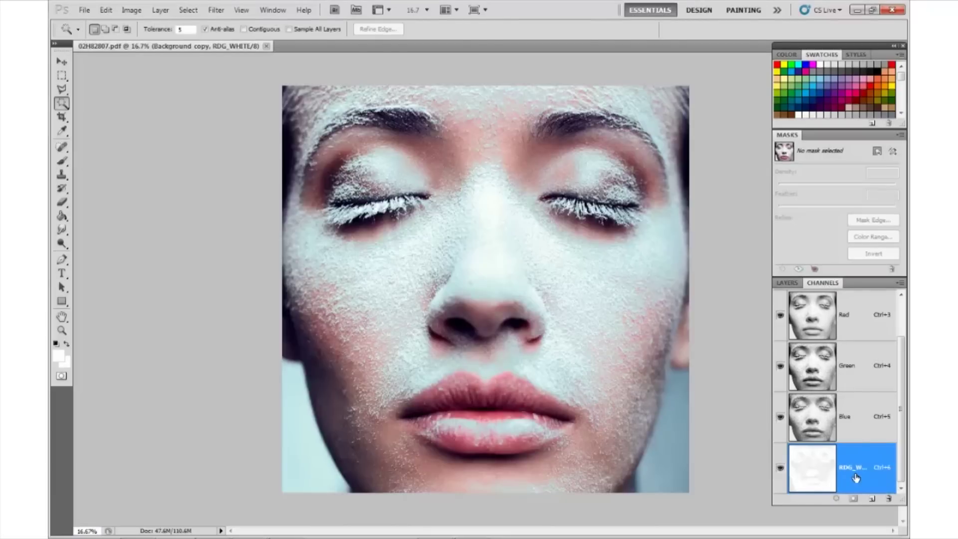
left_click(903, 283)
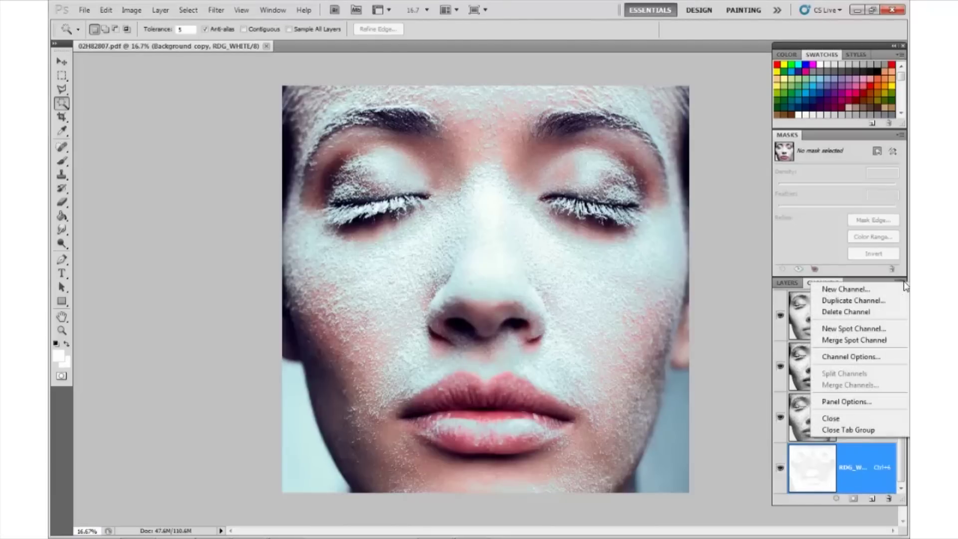
left_click(845, 330)
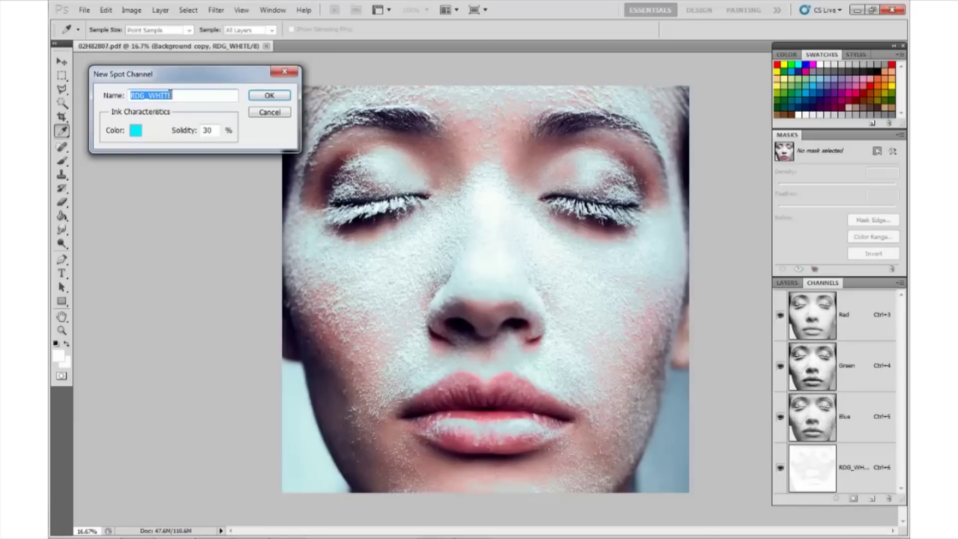
left_click(265, 110)
key("w")
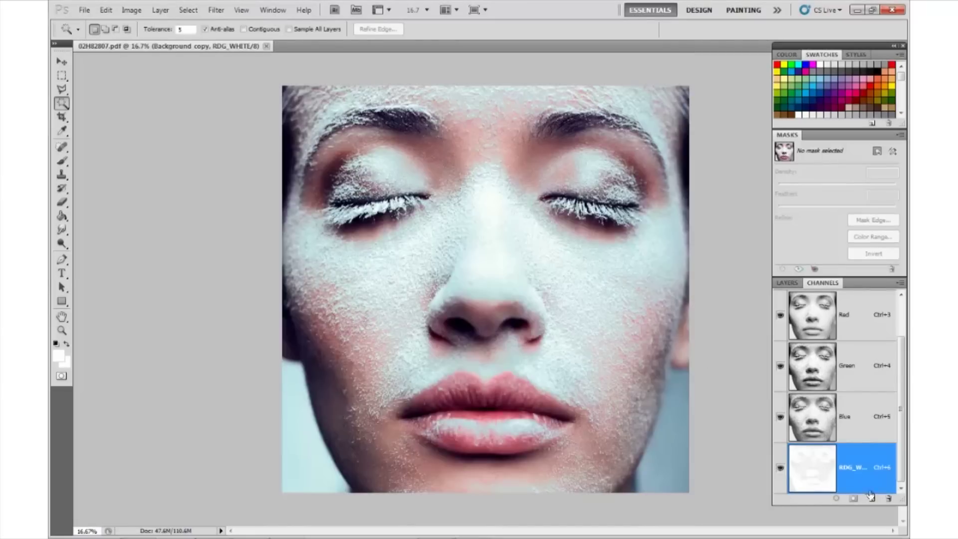
left_click_drag(871, 495, 847, 496)
left_click(82, 11)
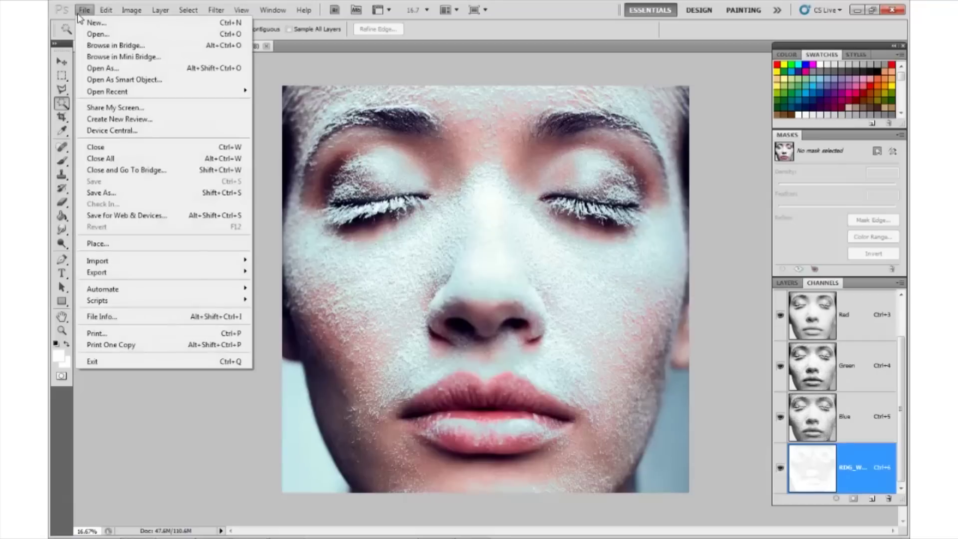
left_click(141, 192)
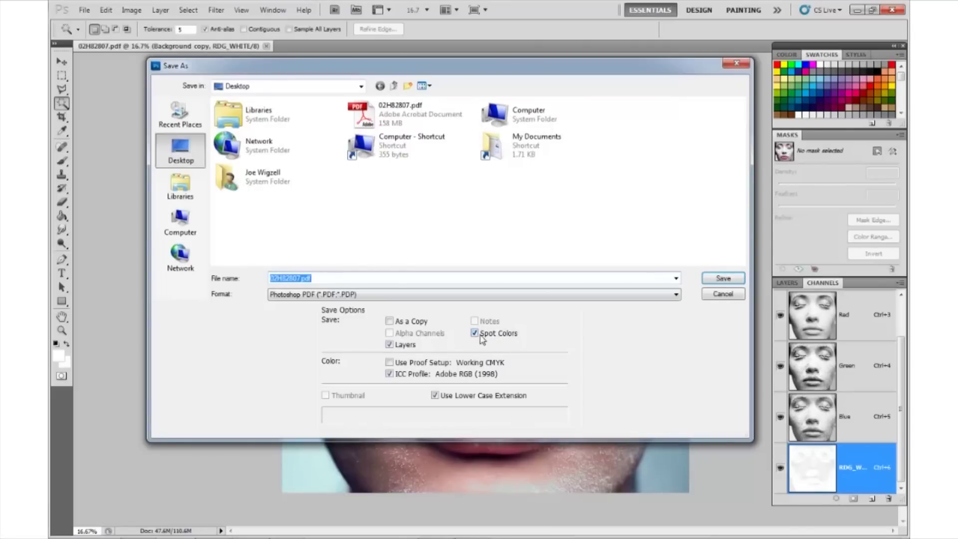
left_click(743, 297)
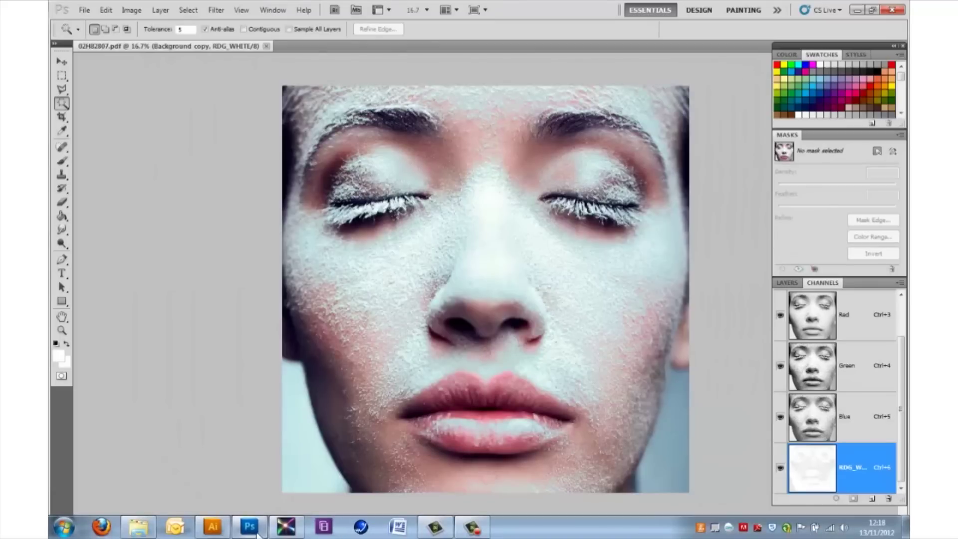
Step: Reopen the 02H82807.pdf job's Job Settings in VersaWorks, then close them to return to Queue A
mouse_move(303, 530)
left_click(280, 451)
double_click(100, 289)
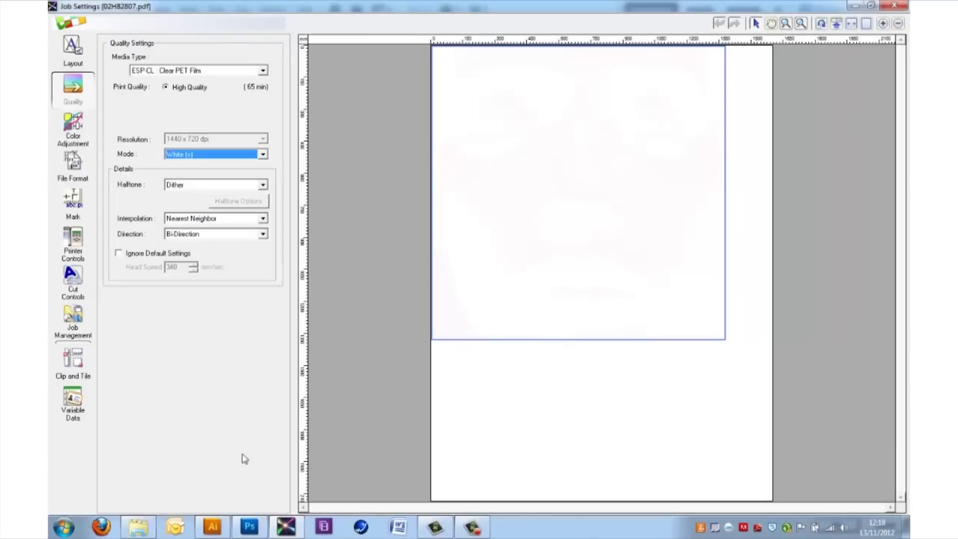
left_click(894, 5)
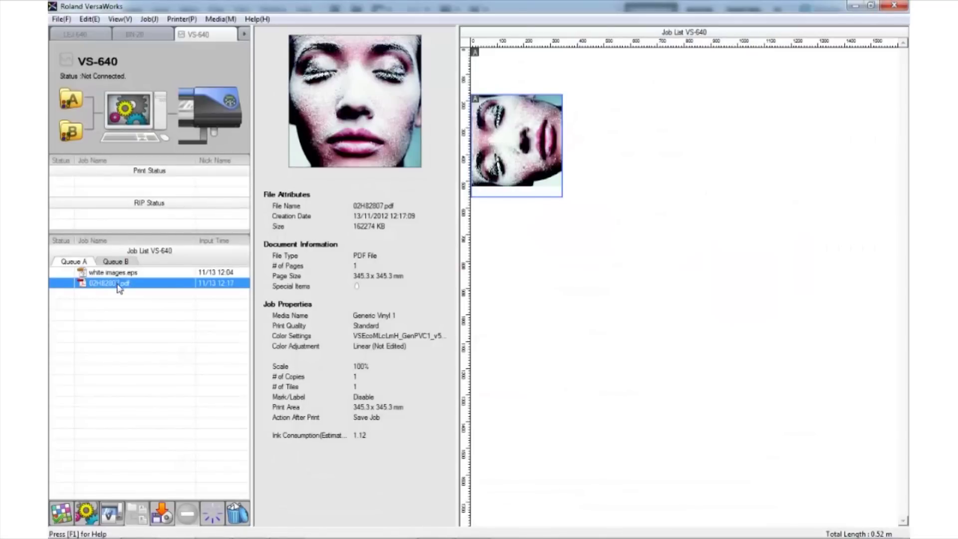